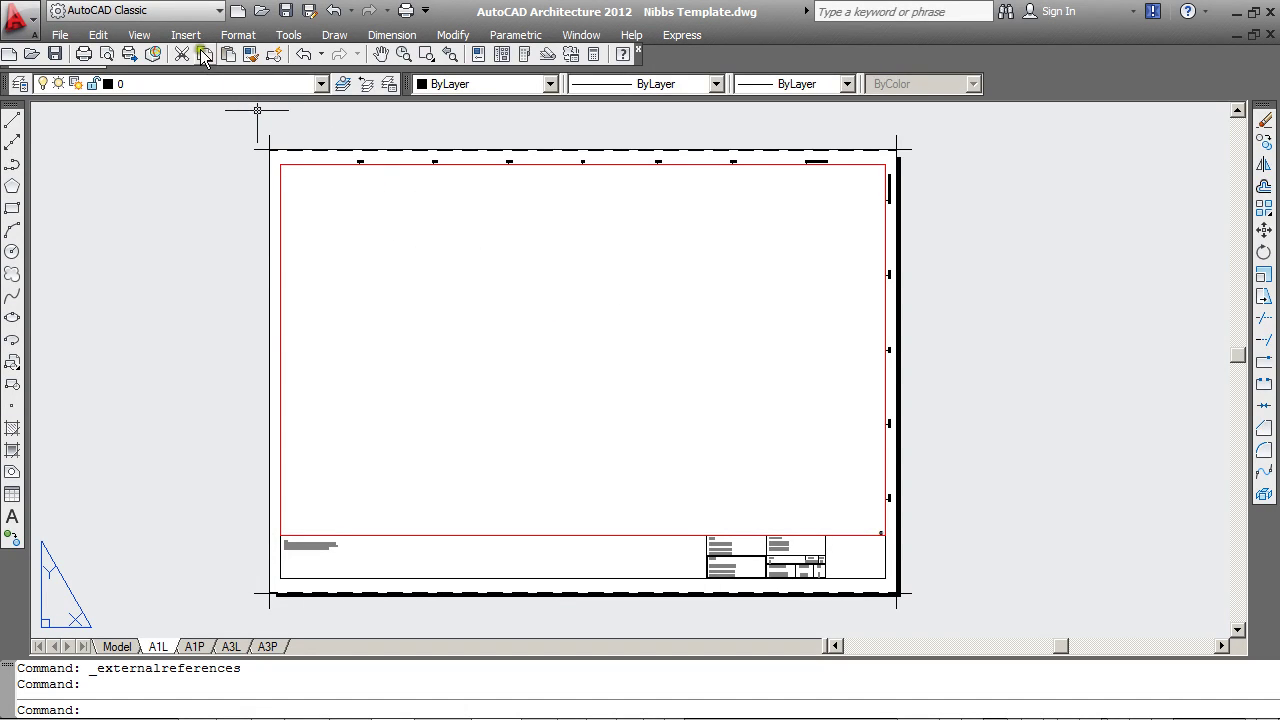
Step: Open the External References palette in the Nibbs Template drawing and again from the Drafting & Annotation workspace in Drawing1
{"action": "left_click", "coordinate": [185, 35]}
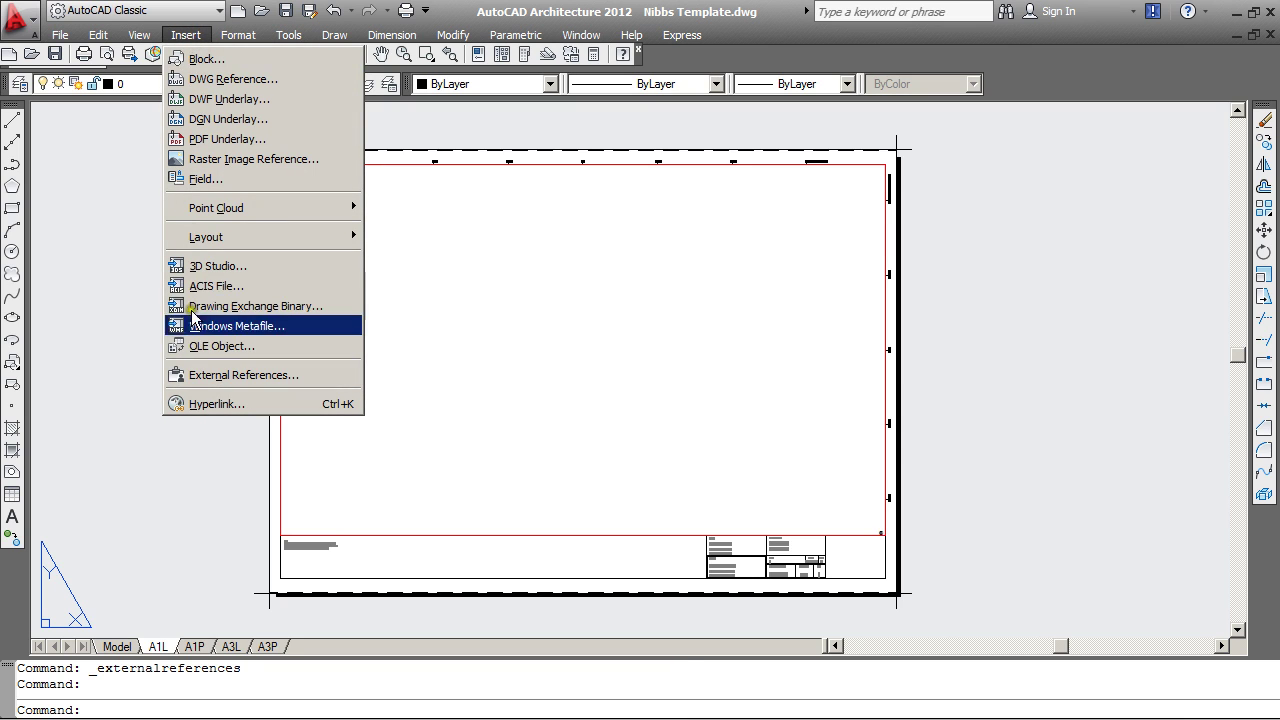
{"action": "left_click", "coordinate": [200, 375]}
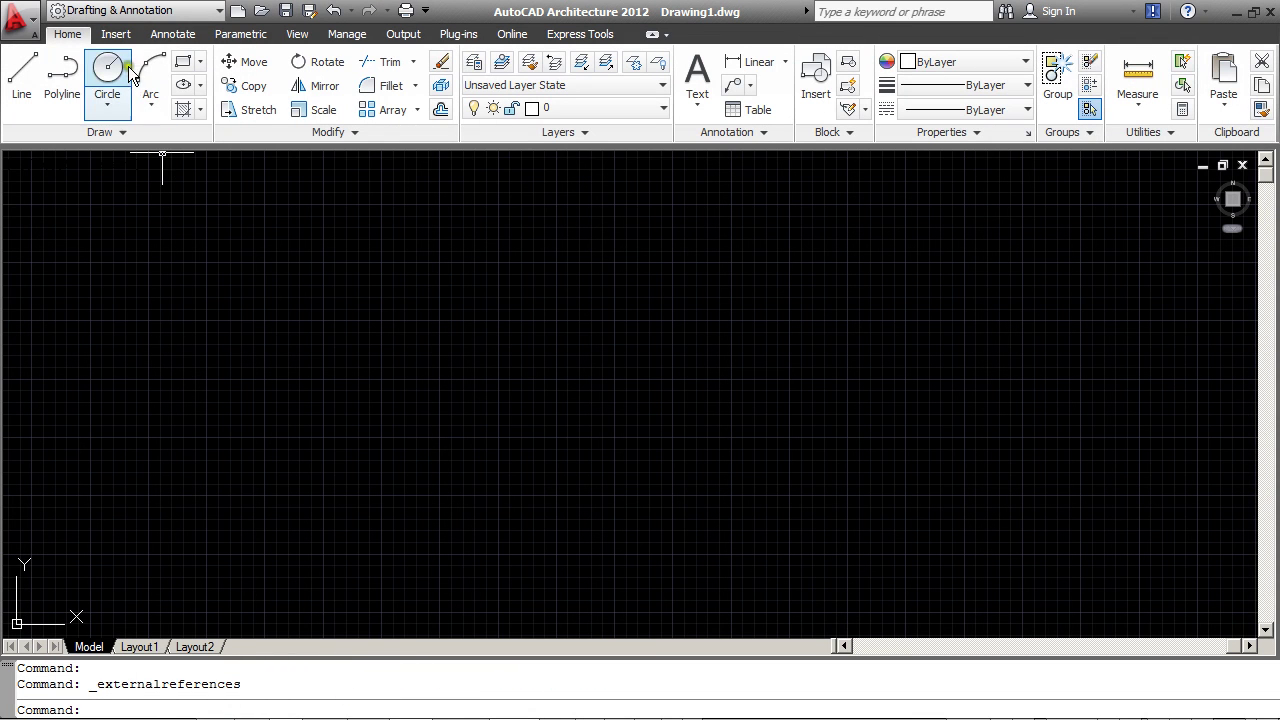
{"action": "left_click", "coordinate": [117, 35]}
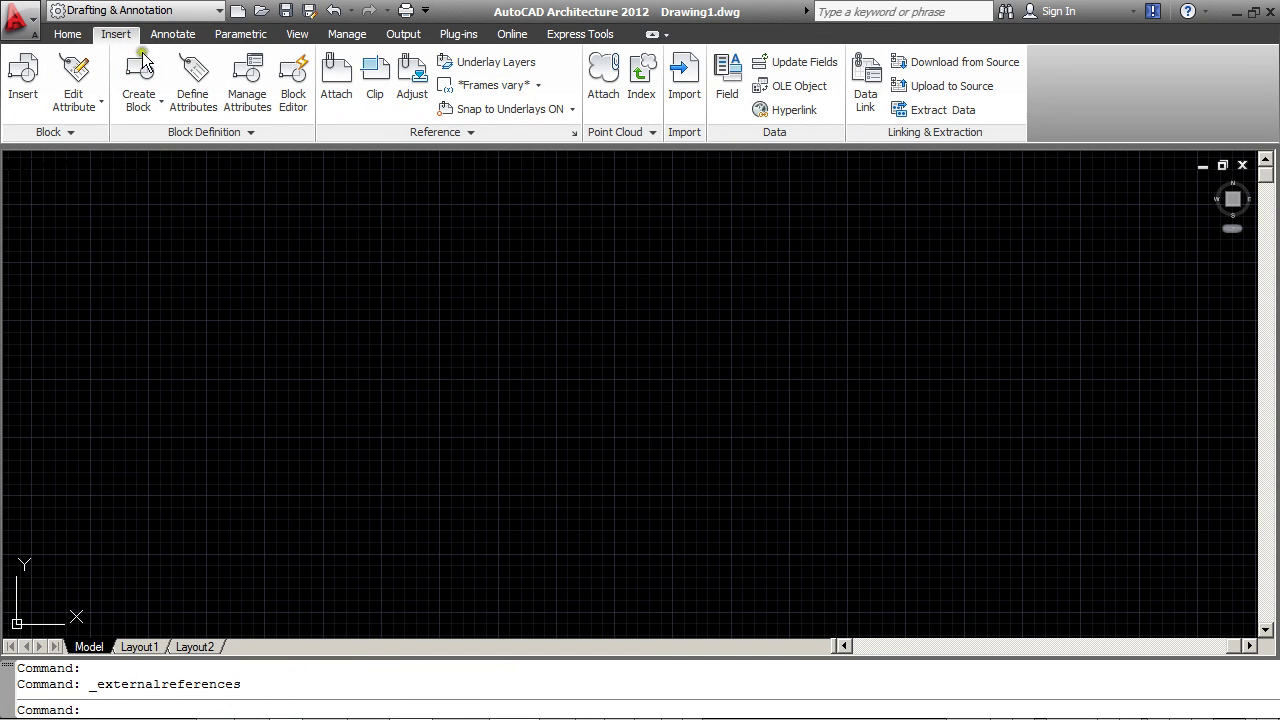
{"action": "left_click", "coordinate": [574, 133]}
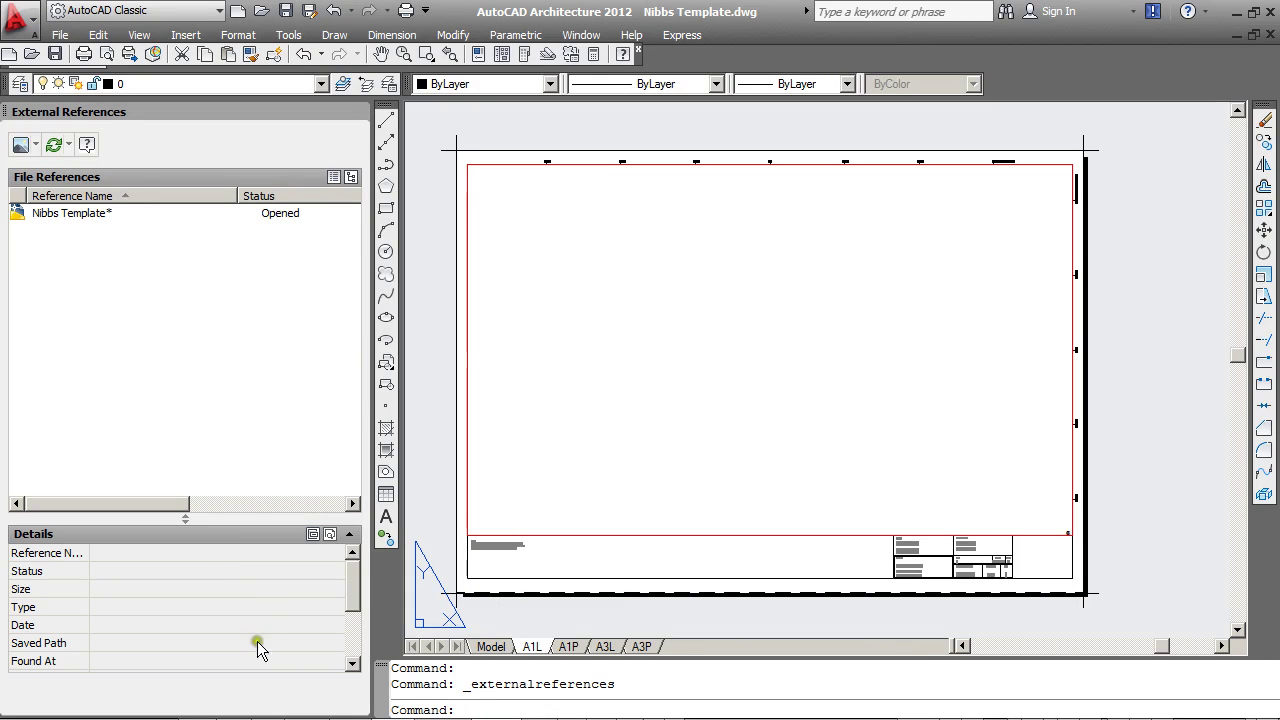
Step: Attach the Land-Rover-DC100-Concept-side image with full path at scale 1 in the A1L sheet's upper left area, and close the External References palette
{"action": "left_click", "coordinate": [36, 145]}
{"action": "left_click", "coordinate": [65, 186]}
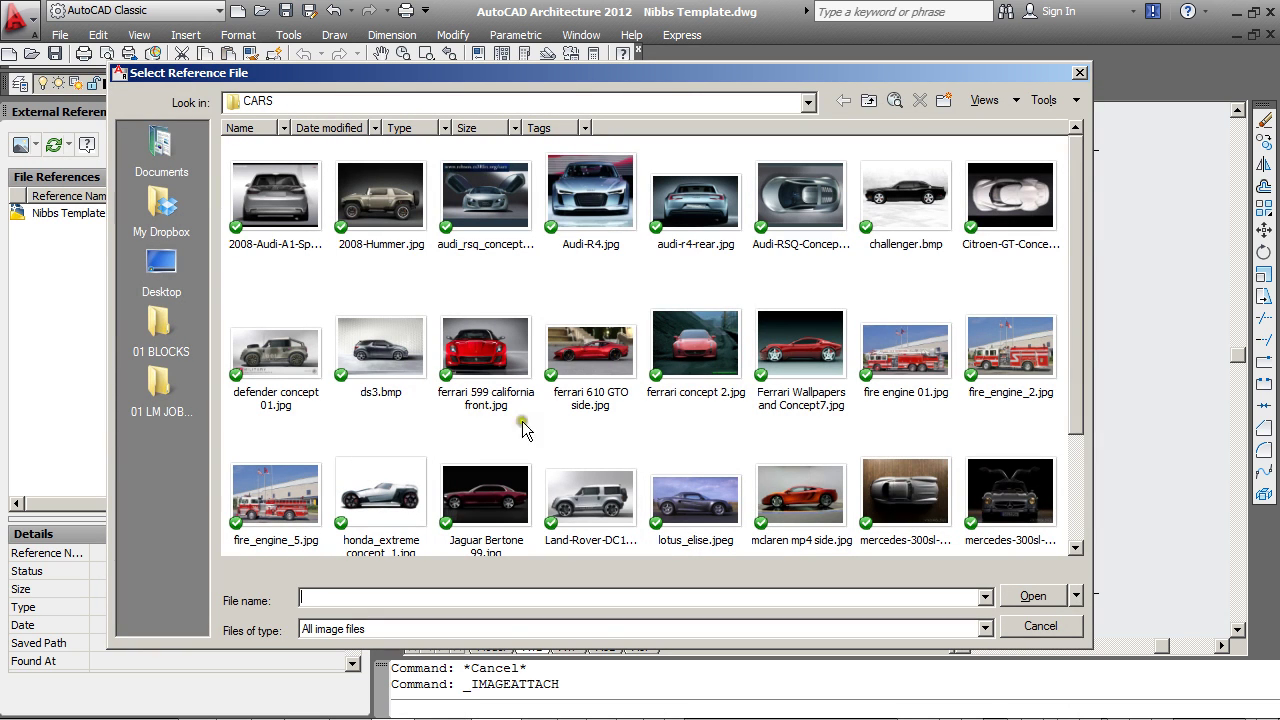
{"action": "double_click", "coordinate": [593, 507]}
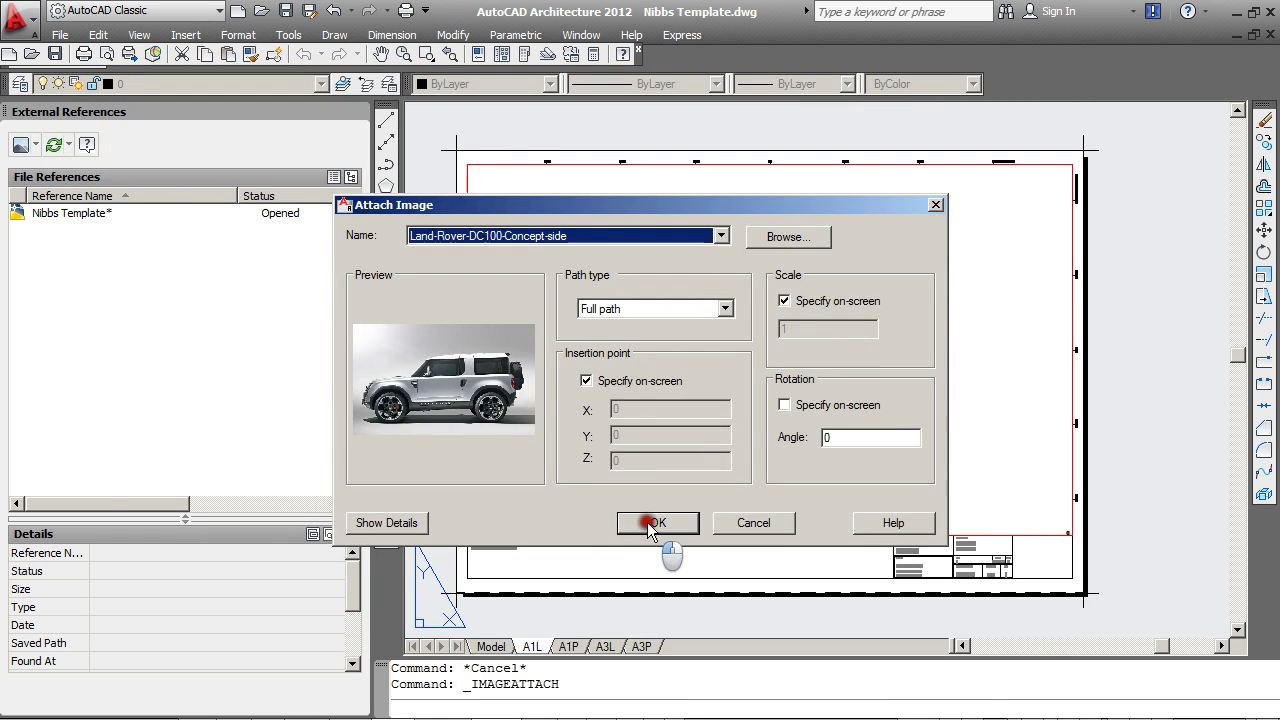
{"action": "left_click", "coordinate": [654, 521]}
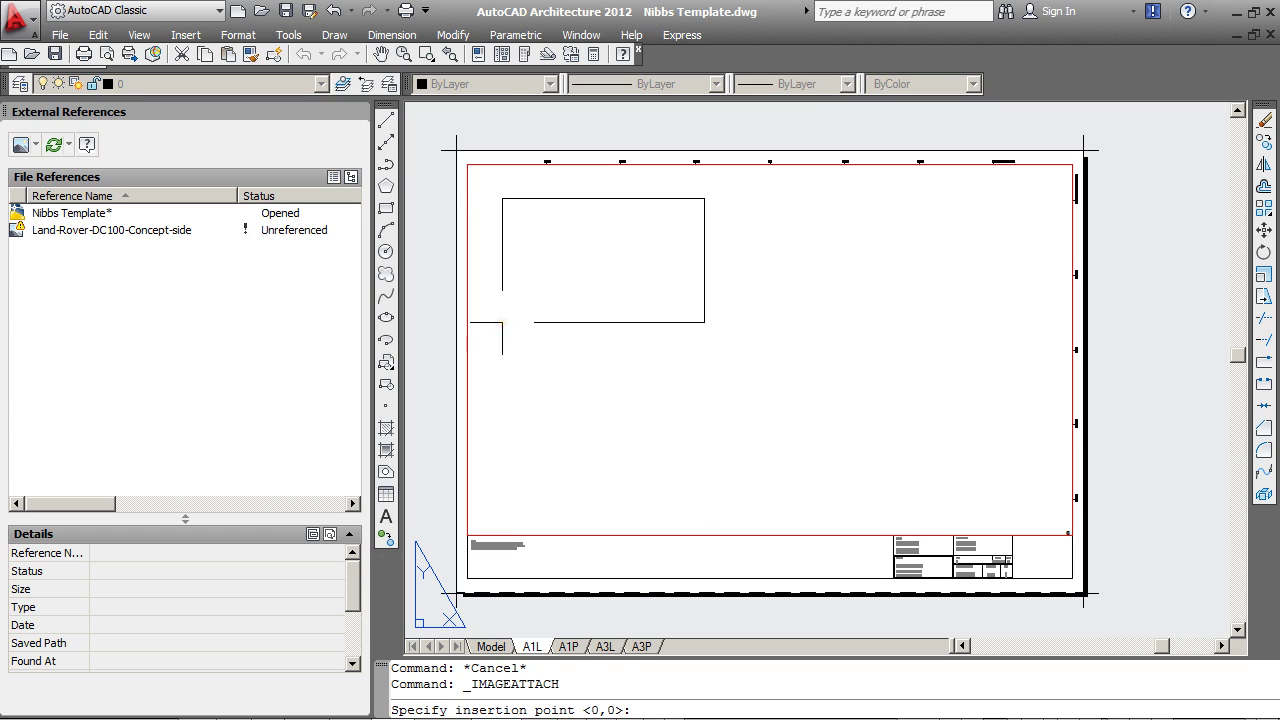
{"action": "left_click", "coordinate": [502, 322]}
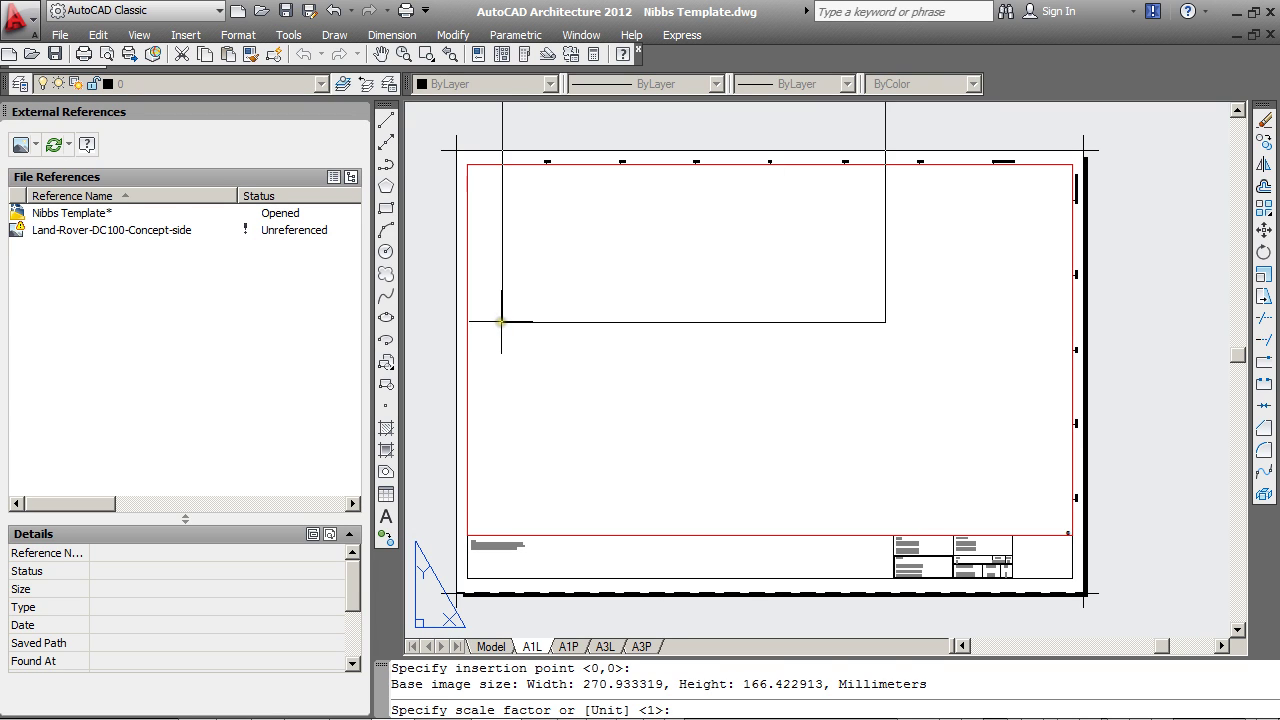
{"action": "key", "text": "Return"}
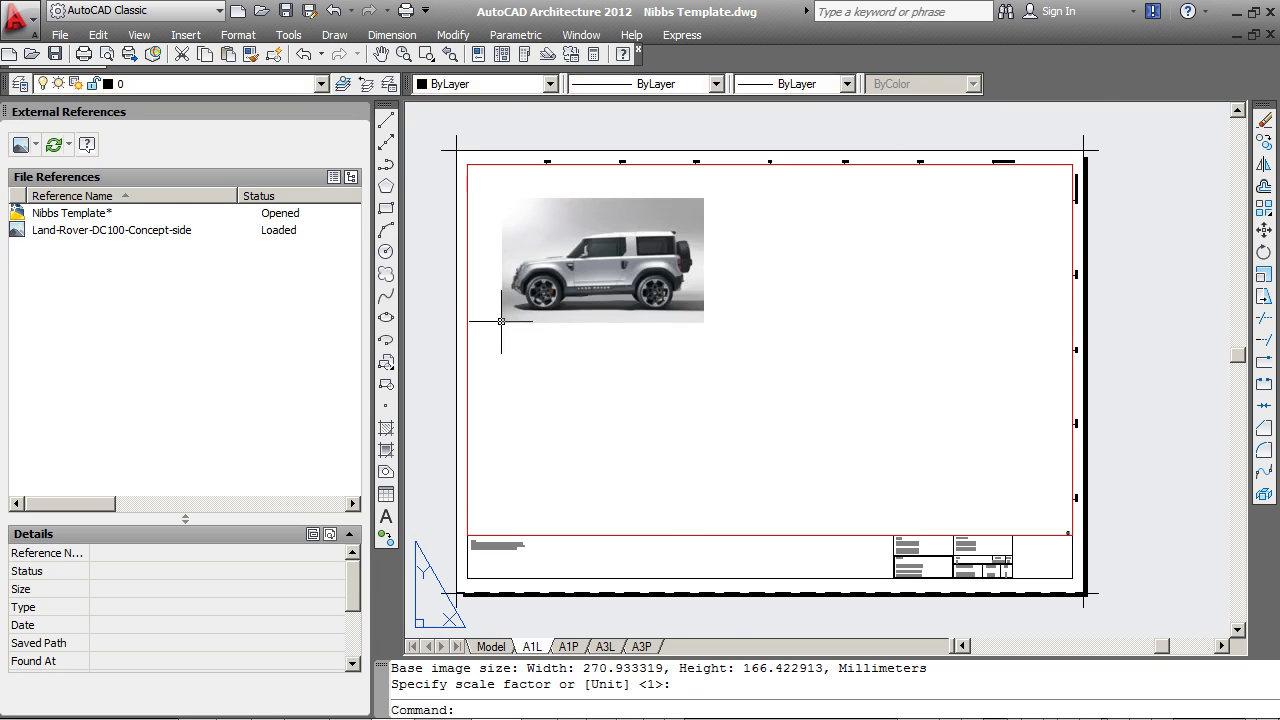
{"action": "left_click", "coordinate": [358, 114]}
{"action": "scroll", "coordinate": [366, 271], "scroll_direction": "up", "scroll_amount": 6}
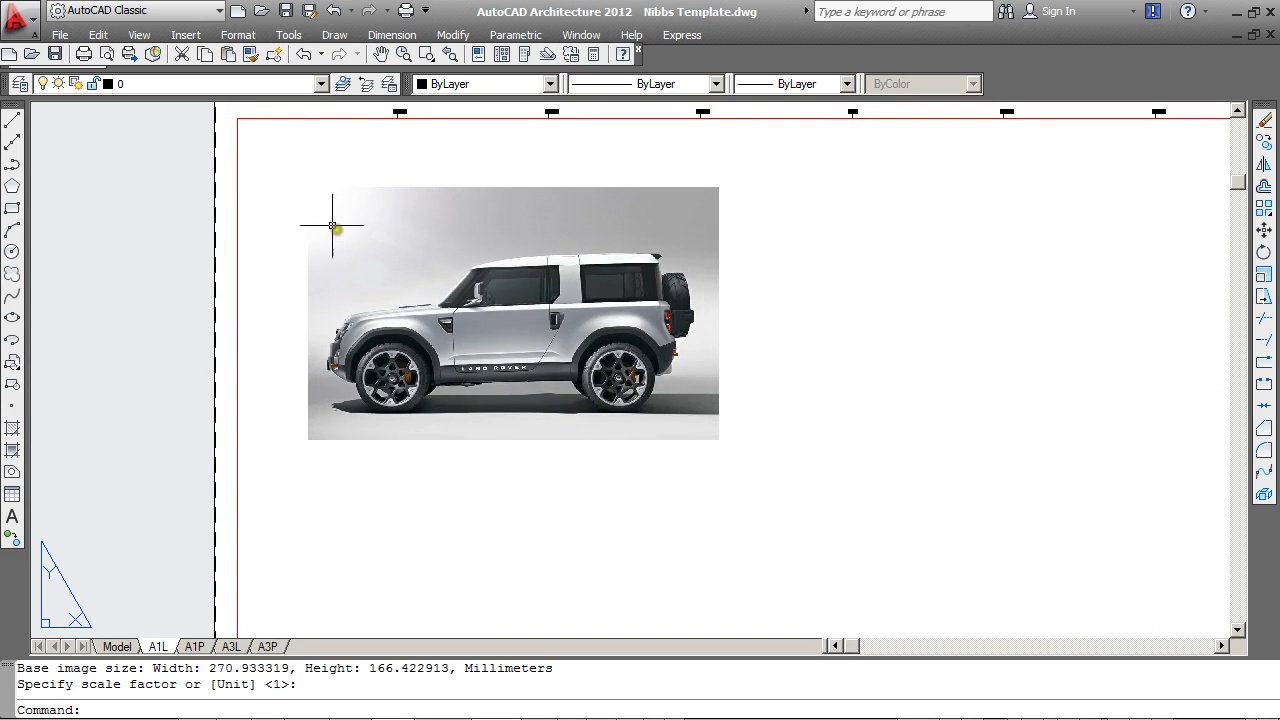
{"action": "scroll", "coordinate": [490, 248], "scroll_direction": "down", "scroll_amount": 6}
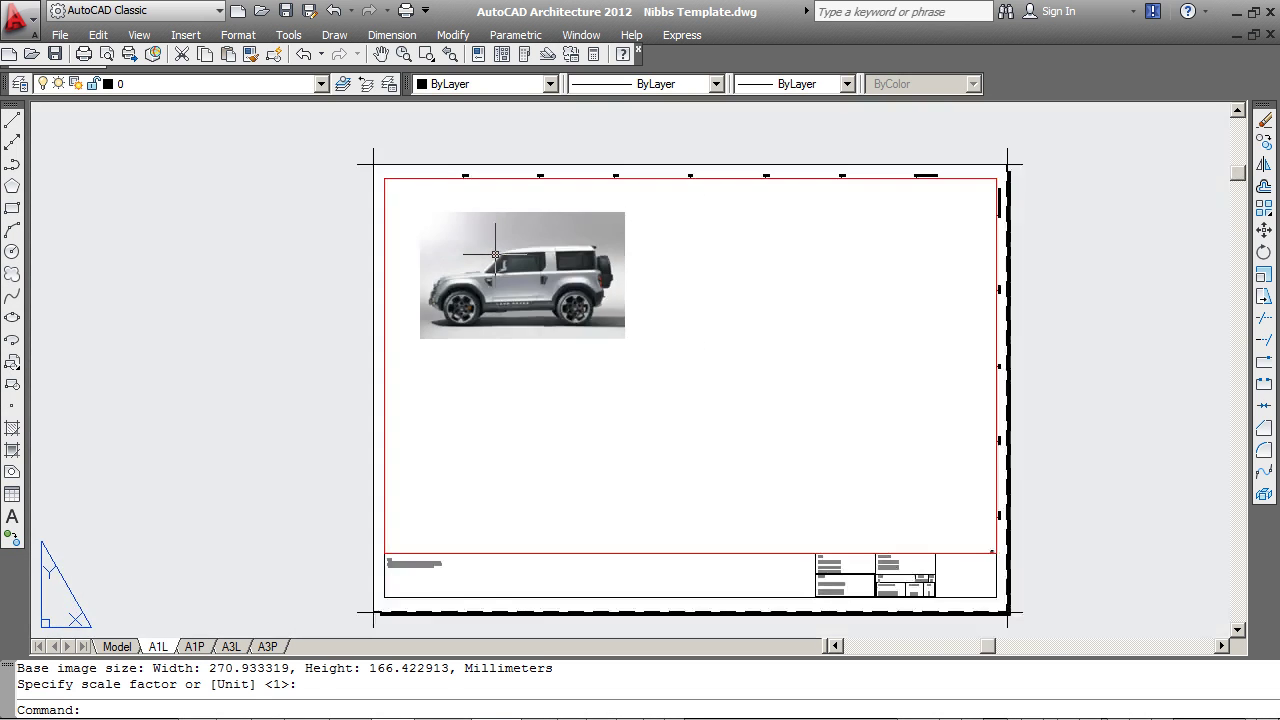
{"action": "middle_click_drag", "start_coordinate": [698, 374], "coordinate": [543, 346]}
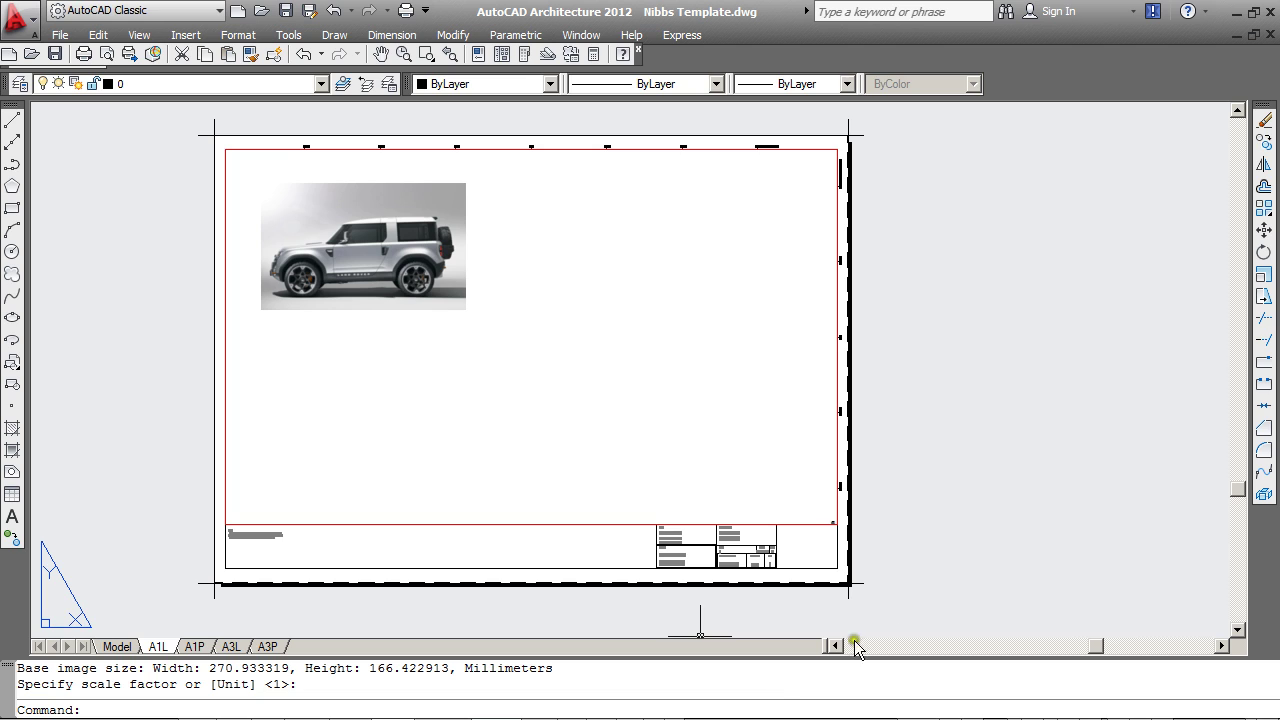
Step: Switch to IrfanView and copy the nibbslogoweb.png logo to the clipboard
{"action": "scroll", "coordinate": [855, 618], "scroll_direction": "up", "scroll_amount": 5}
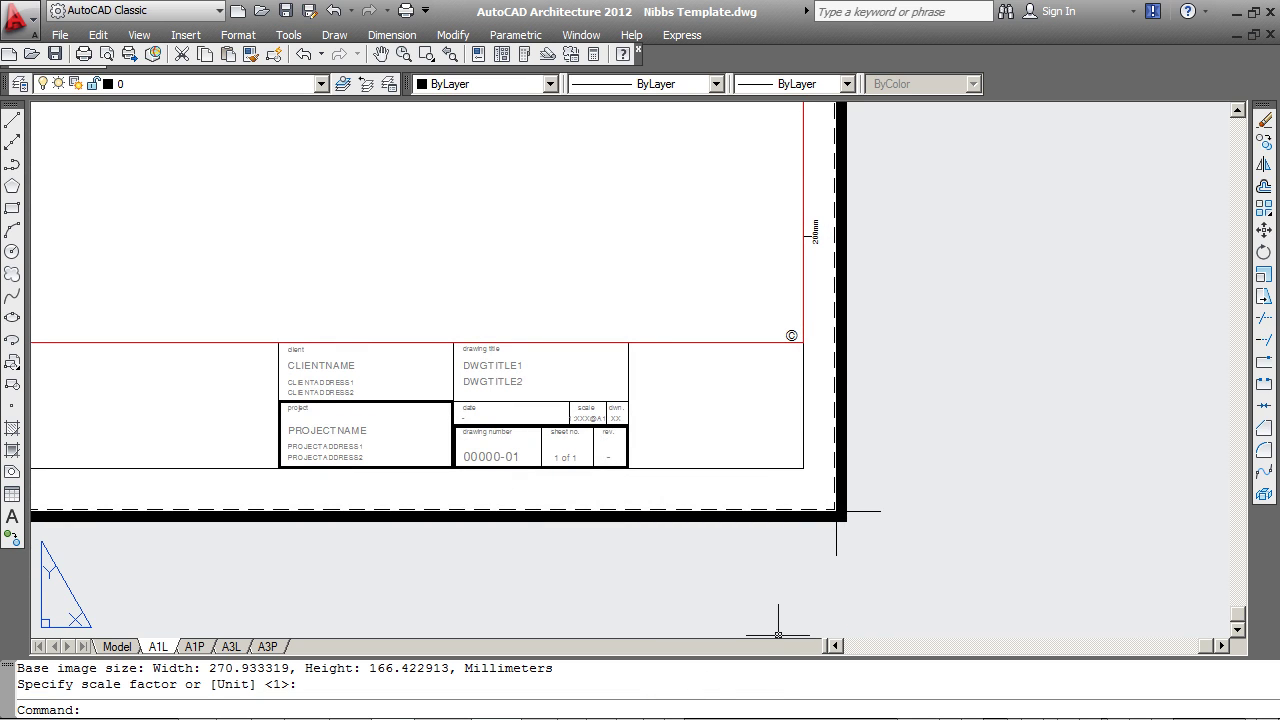
{"action": "key", "text": "alt+Tab"}
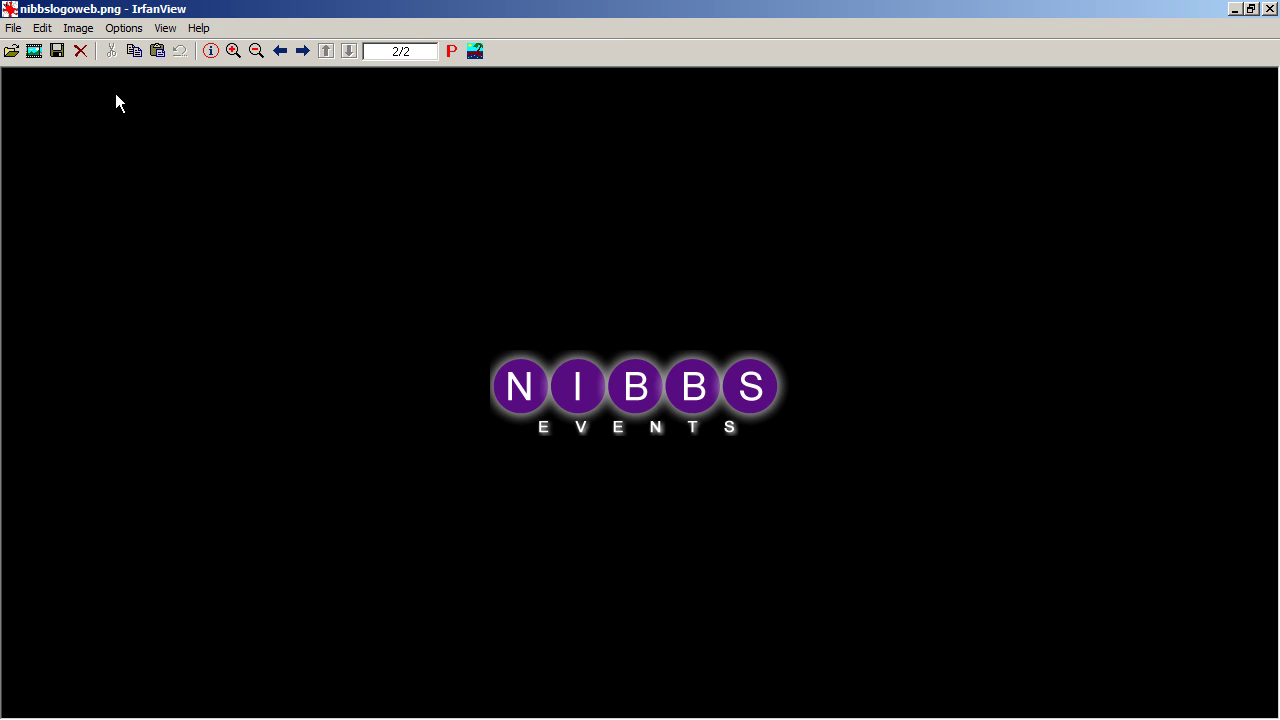
{"action": "left_click", "coordinate": [44, 28]}
{"action": "left_click", "coordinate": [69, 245]}
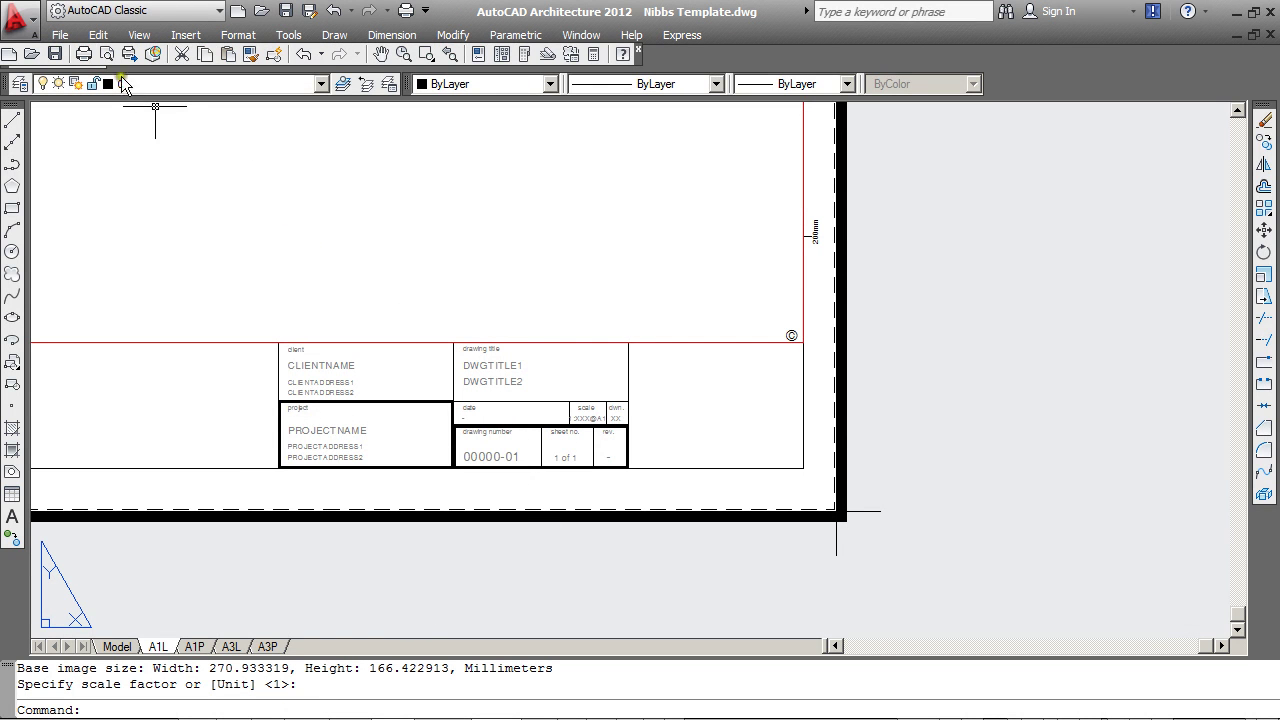
Step: Paste the copied logo into the A1L layout as a Device Independent Bitmap, just right of the drawing title cell
{"action": "left_click", "coordinate": [98, 35]}
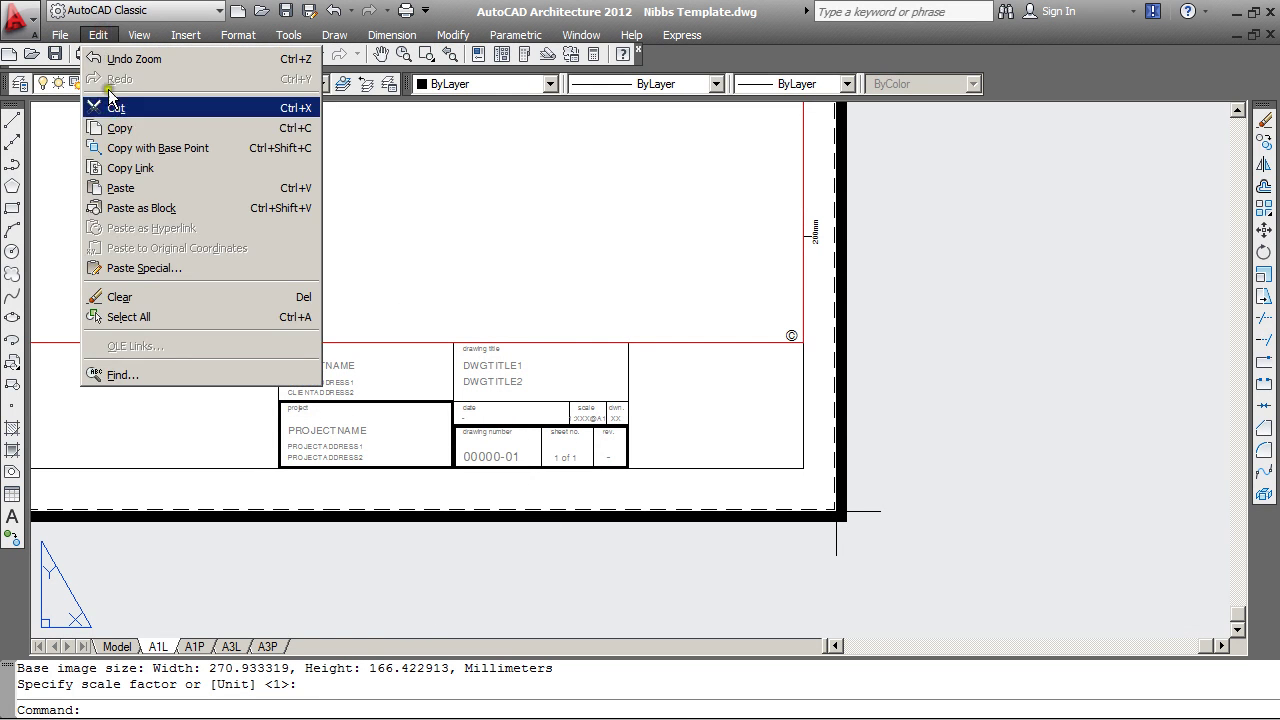
{"action": "left_click", "coordinate": [183, 266]}
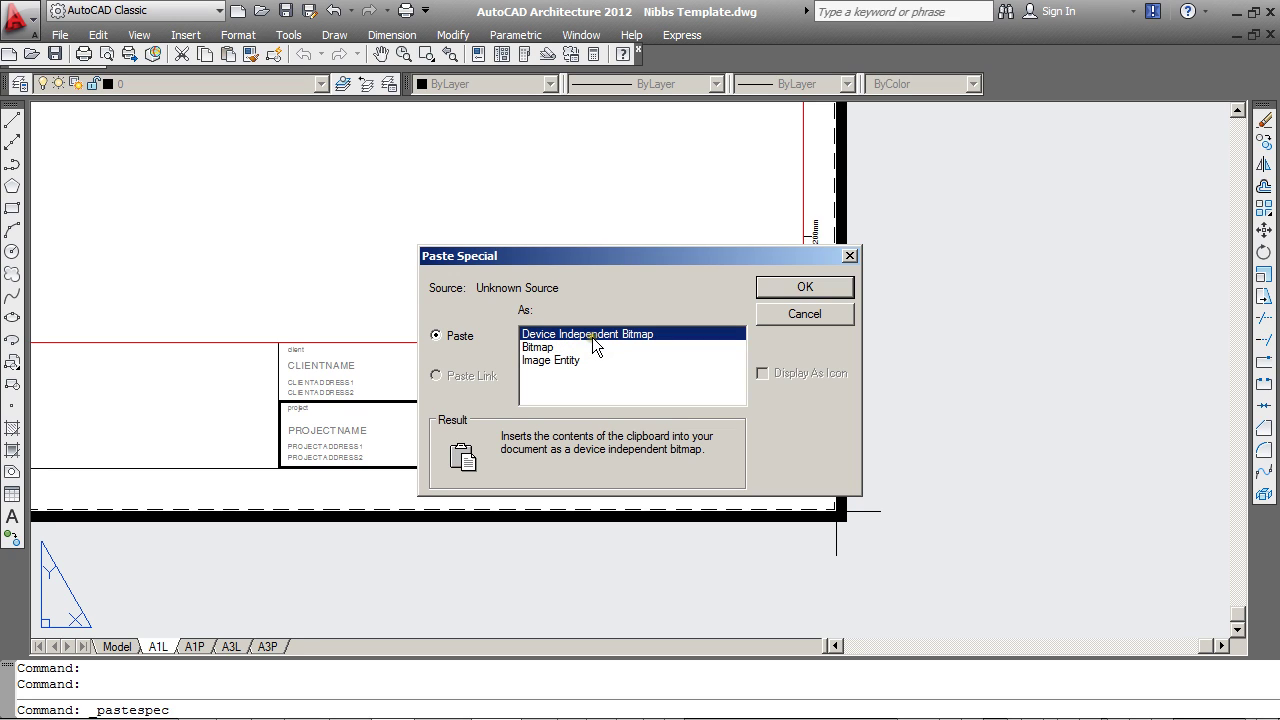
{"action": "left_click", "coordinate": [533, 347]}
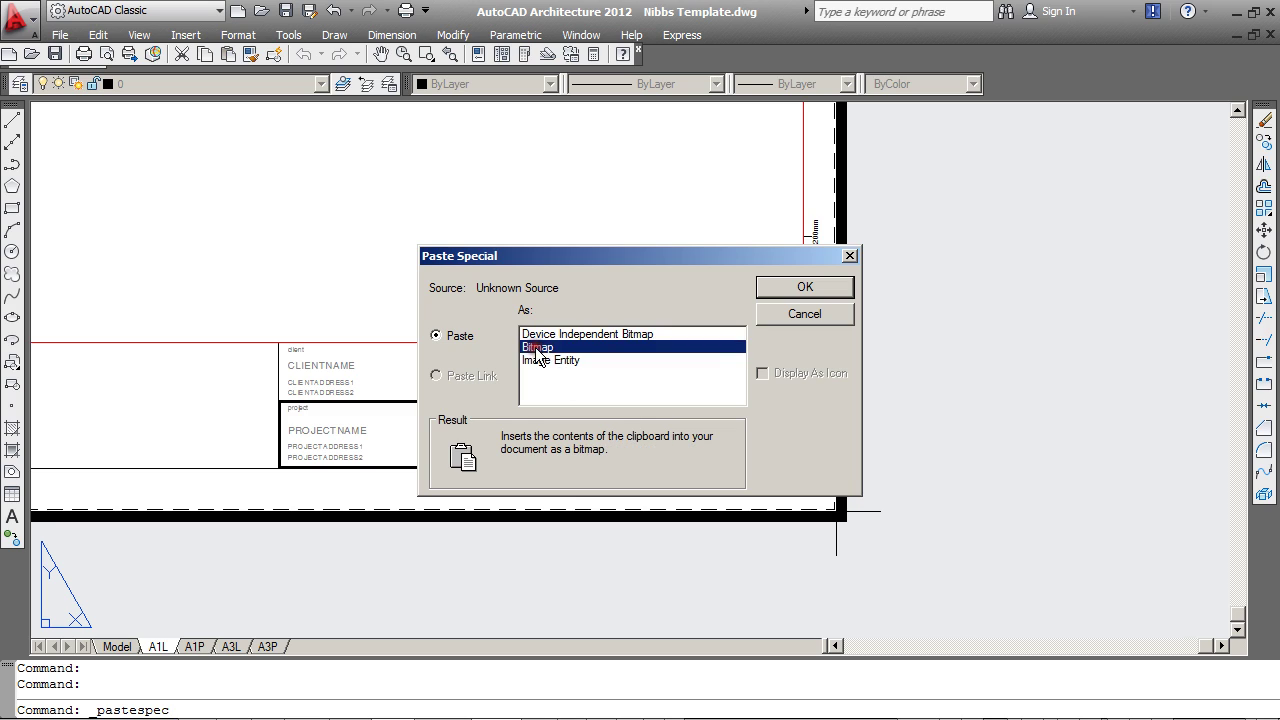
{"action": "left_click", "coordinate": [583, 336]}
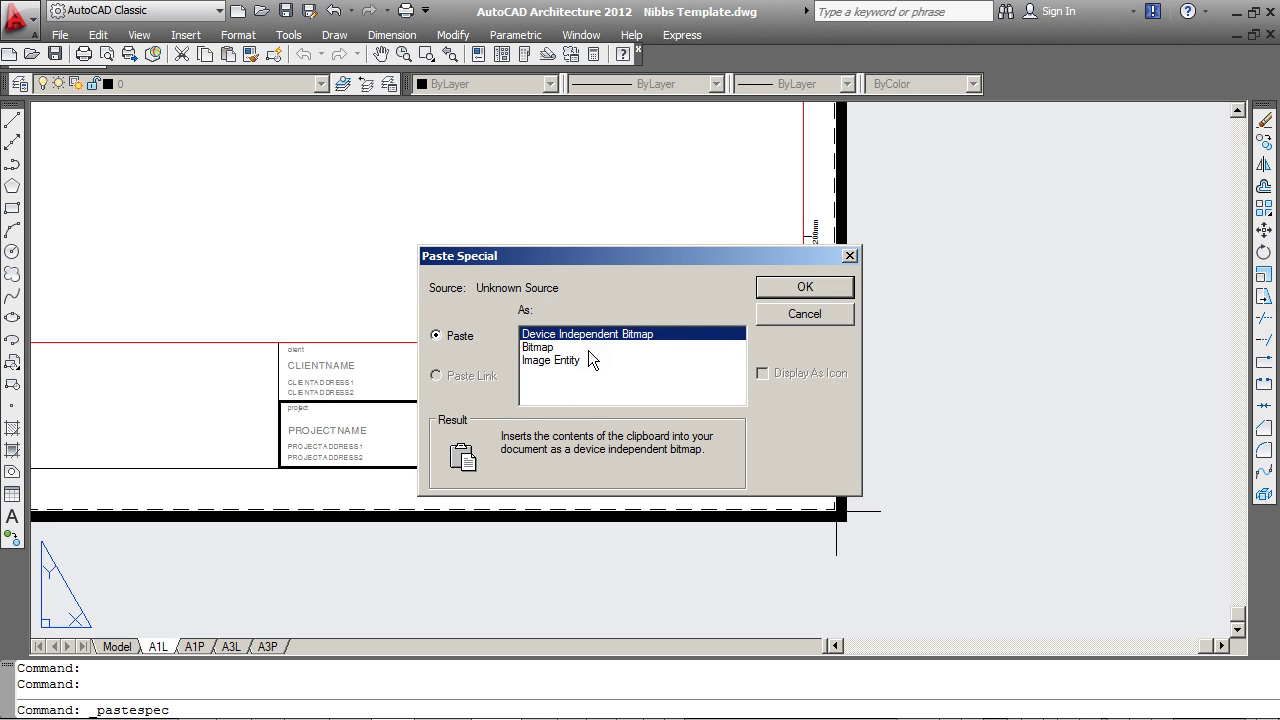
{"action": "left_click", "coordinate": [783, 287]}
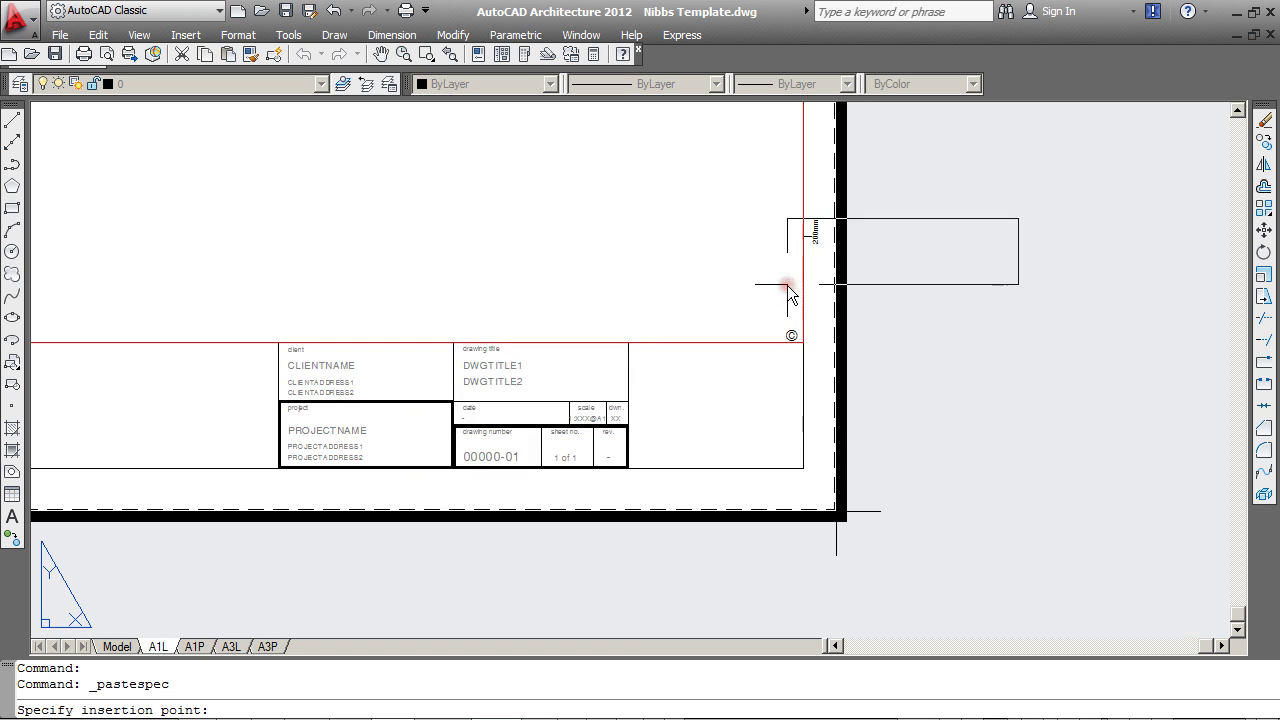
{"action": "scroll", "coordinate": [647, 389], "scroll_direction": "up", "scroll_amount": 2}
{"action": "left_click", "coordinate": [630, 388]}
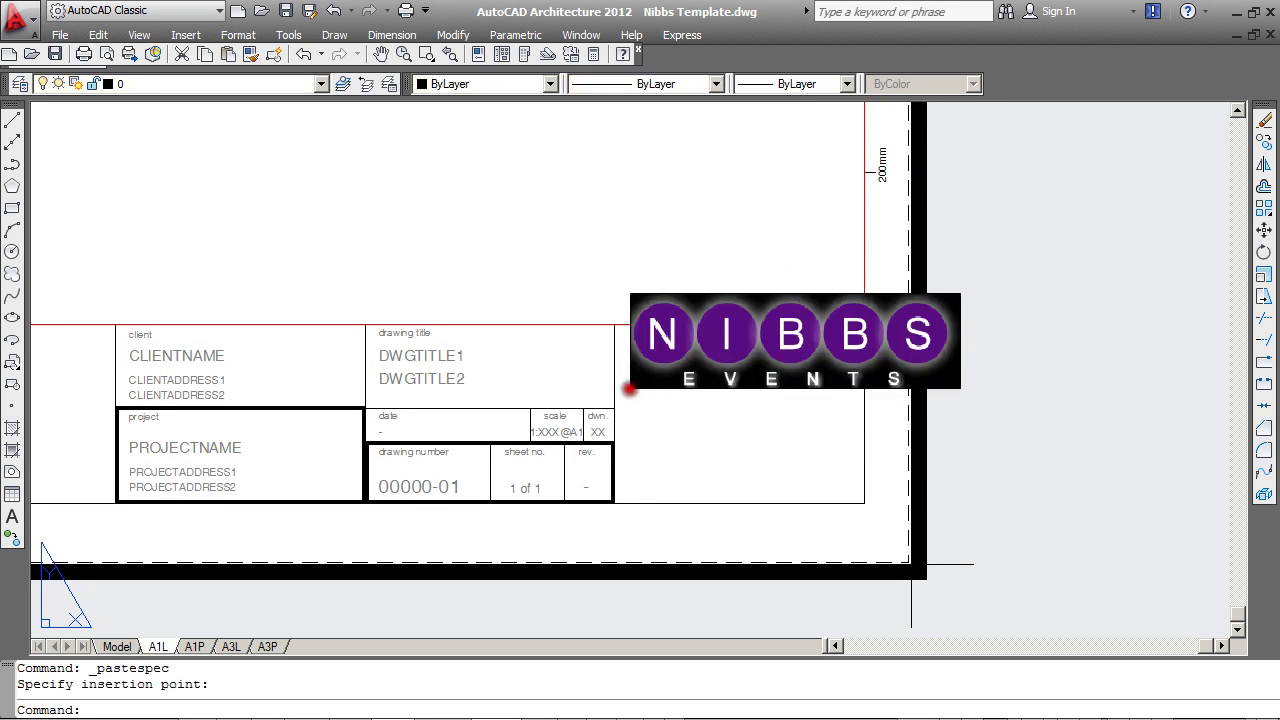
Step: Shrink the pasted logo by its upper right corner grip so it fits the upper part of the title block's empty cell
{"action": "left_click", "coordinate": [973, 281]}
{"action": "left_click", "coordinate": [955, 298]}
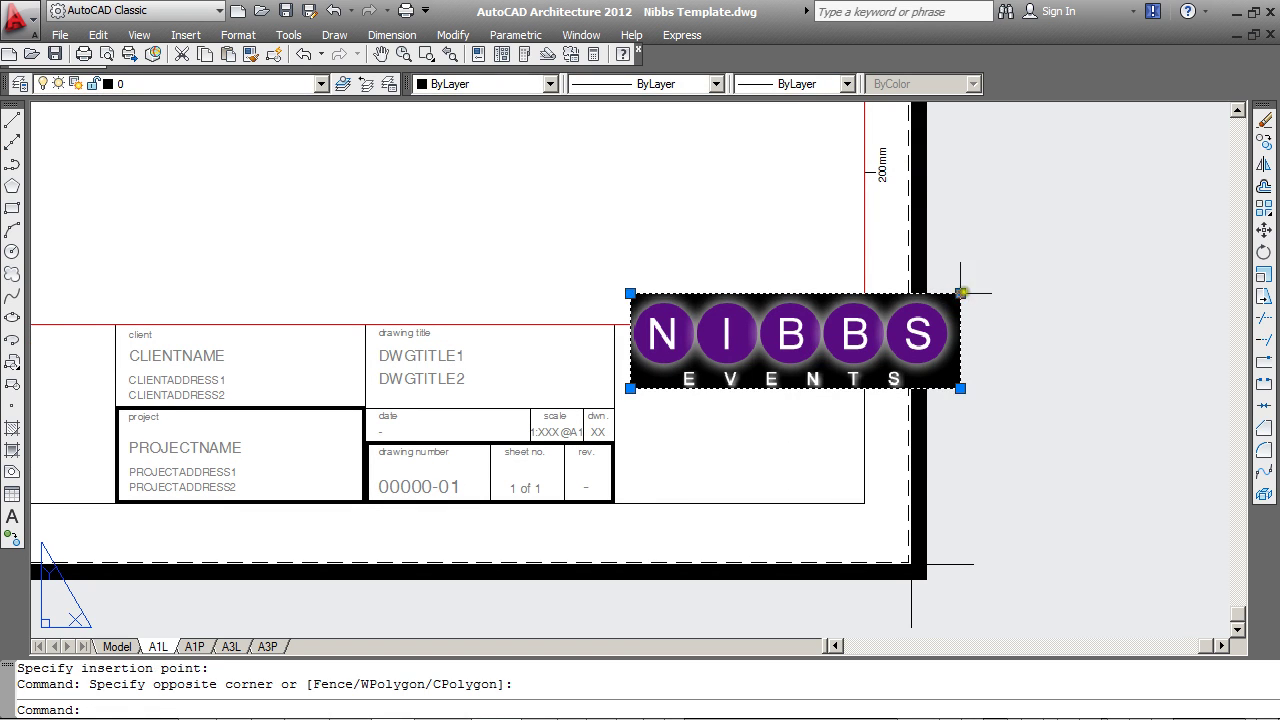
{"action": "left_click", "coordinate": [960, 294]}
{"action": "scroll", "coordinate": [845, 338], "scroll_direction": "up", "scroll_amount": 3}
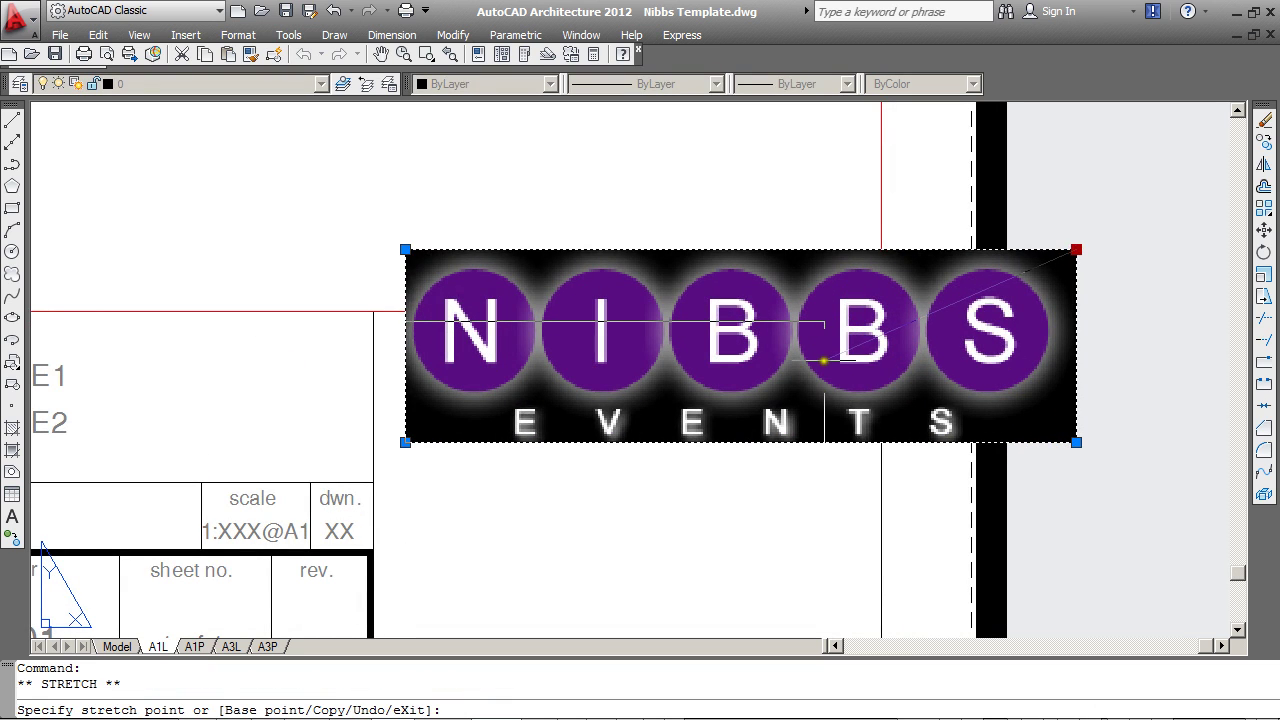
{"action": "left_click", "coordinate": [822, 360]}
{"action": "scroll", "coordinate": [770, 302], "scroll_direction": "down", "scroll_amount": 2}
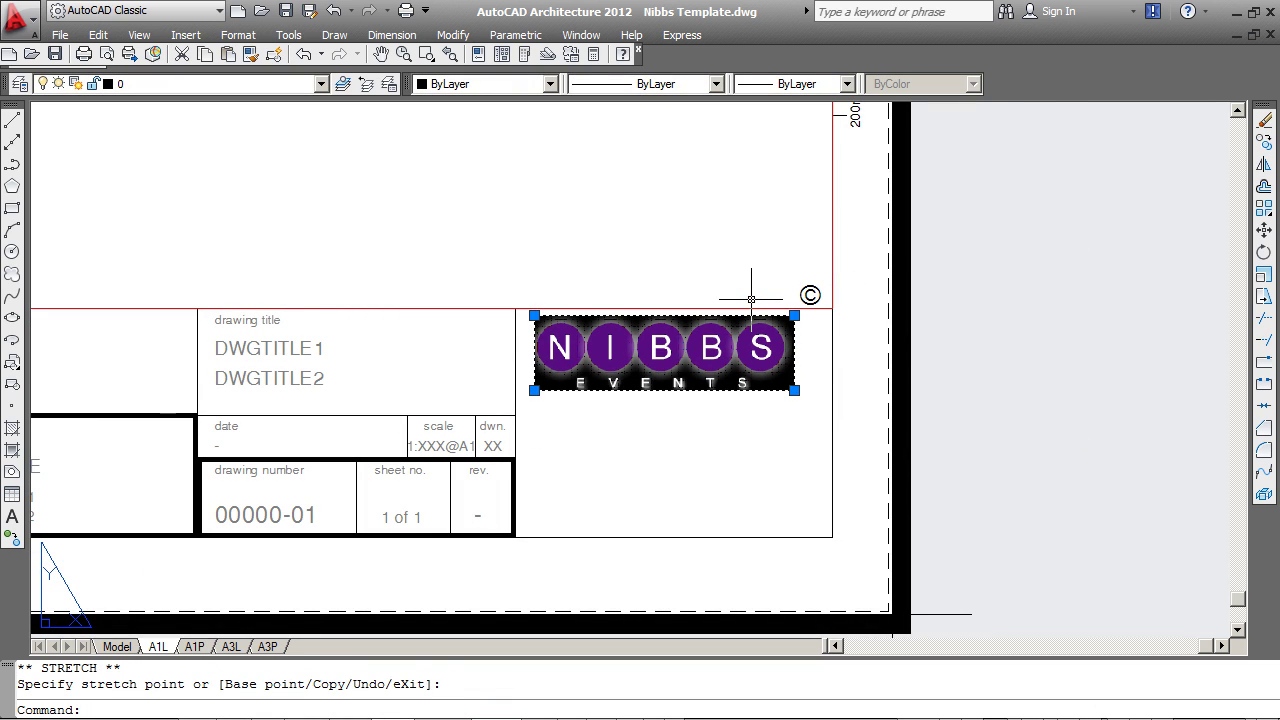
{"action": "key", "text": "Escape"}
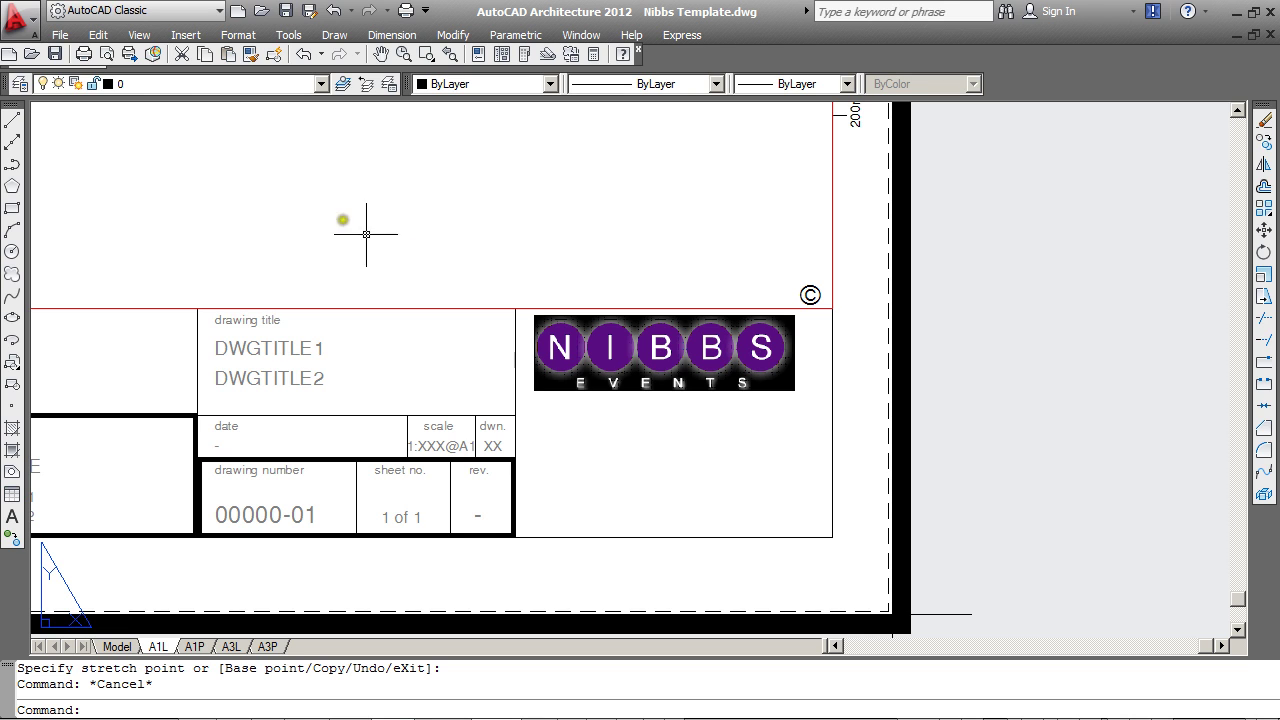
Step: Paste the logo a second time as a Bitmap, aligned with the left edge of the first logo and below it
{"action": "left_click", "coordinate": [98, 35]}
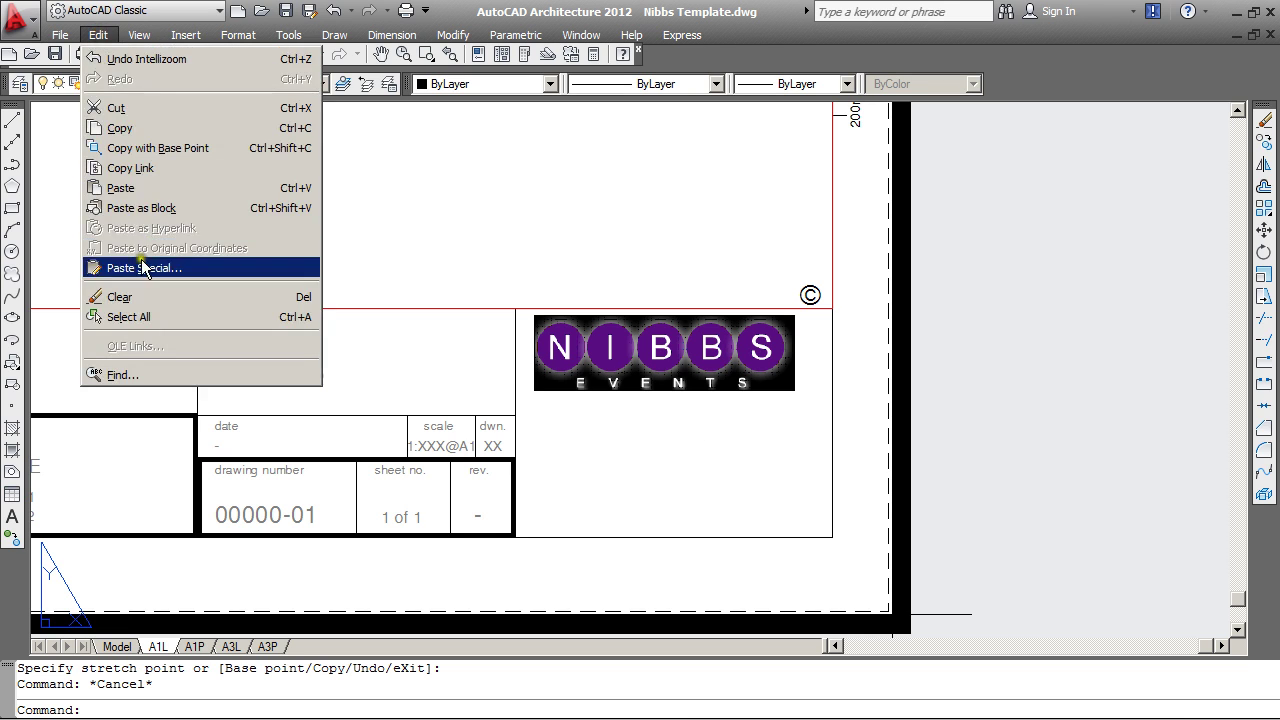
{"action": "left_click", "coordinate": [134, 268]}
{"action": "left_click", "coordinate": [537, 347]}
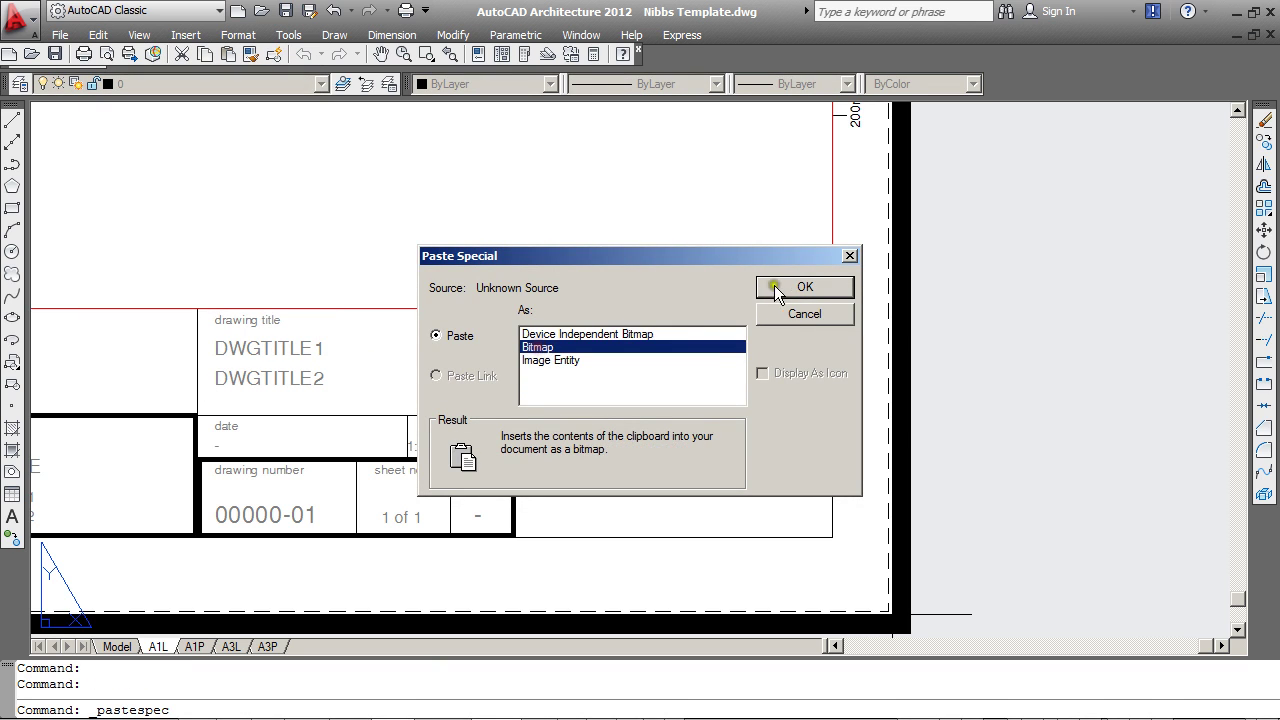
{"action": "left_click", "coordinate": [805, 287]}
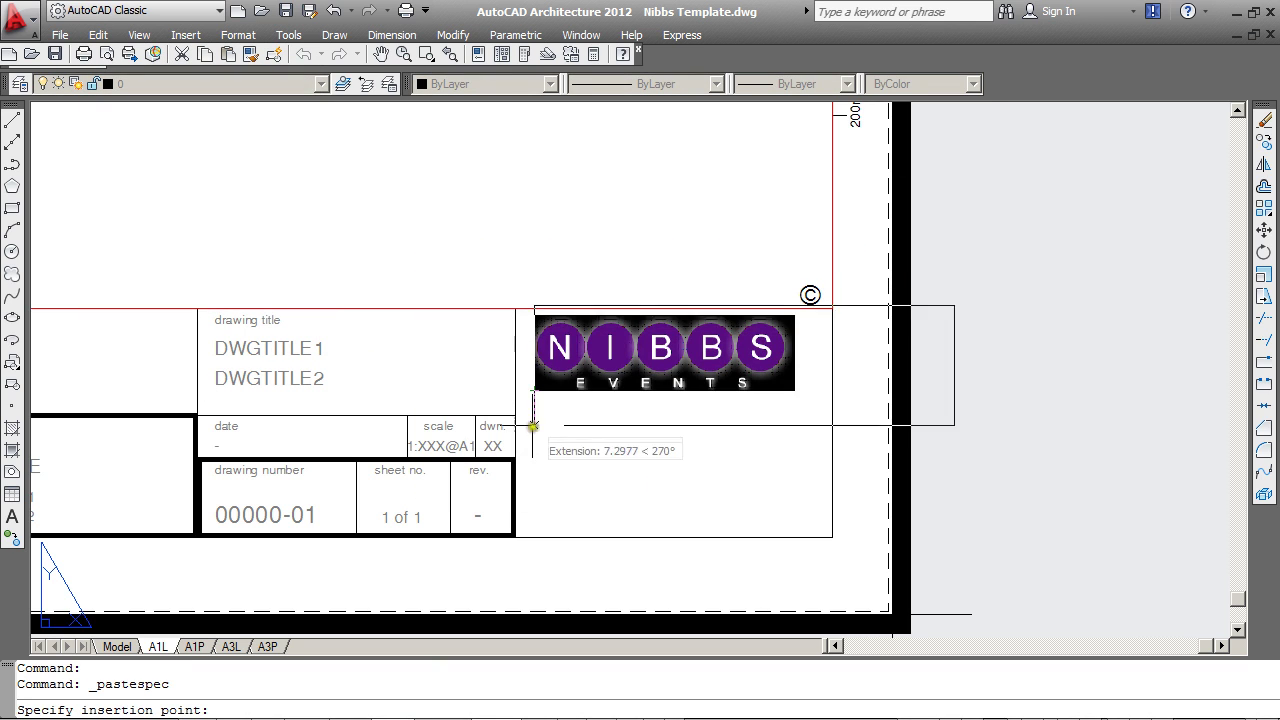
{"action": "left_click", "coordinate": [534, 493]}
Step: Shrink the second logo by its upper right corner grip to match the width of the logo above
{"action": "left_click", "coordinate": [950, 345]}
{"action": "left_click", "coordinate": [938, 380]}
{"action": "left_click", "coordinate": [955, 373]}
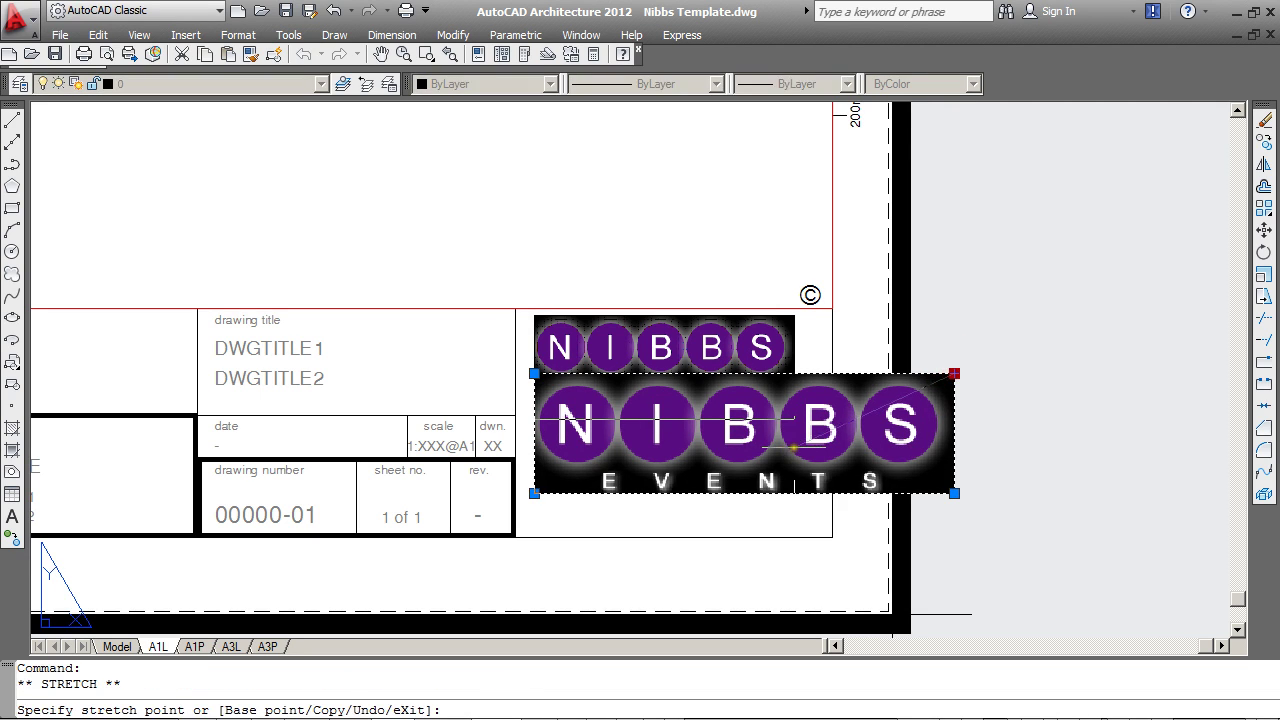
{"action": "left_click", "coordinate": [799, 448]}
{"action": "key", "text": "Escape"}
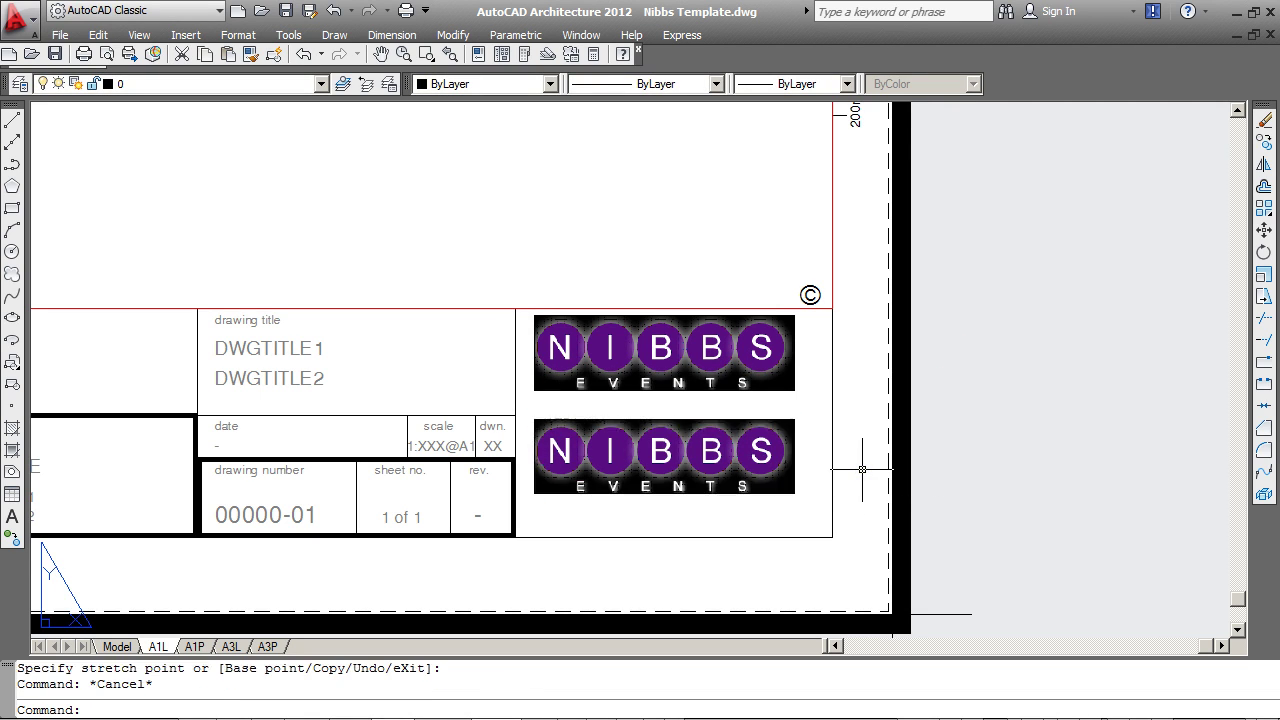
Step: Detach the Land-Rover-DC100-Concept-side image in the External References palette and close the palette
{"action": "scroll", "coordinate": [862, 468], "scroll_direction": "down", "scroll_amount": 8}
{"action": "scroll", "coordinate": [620, 220], "scroll_direction": "up", "scroll_amount": 2}
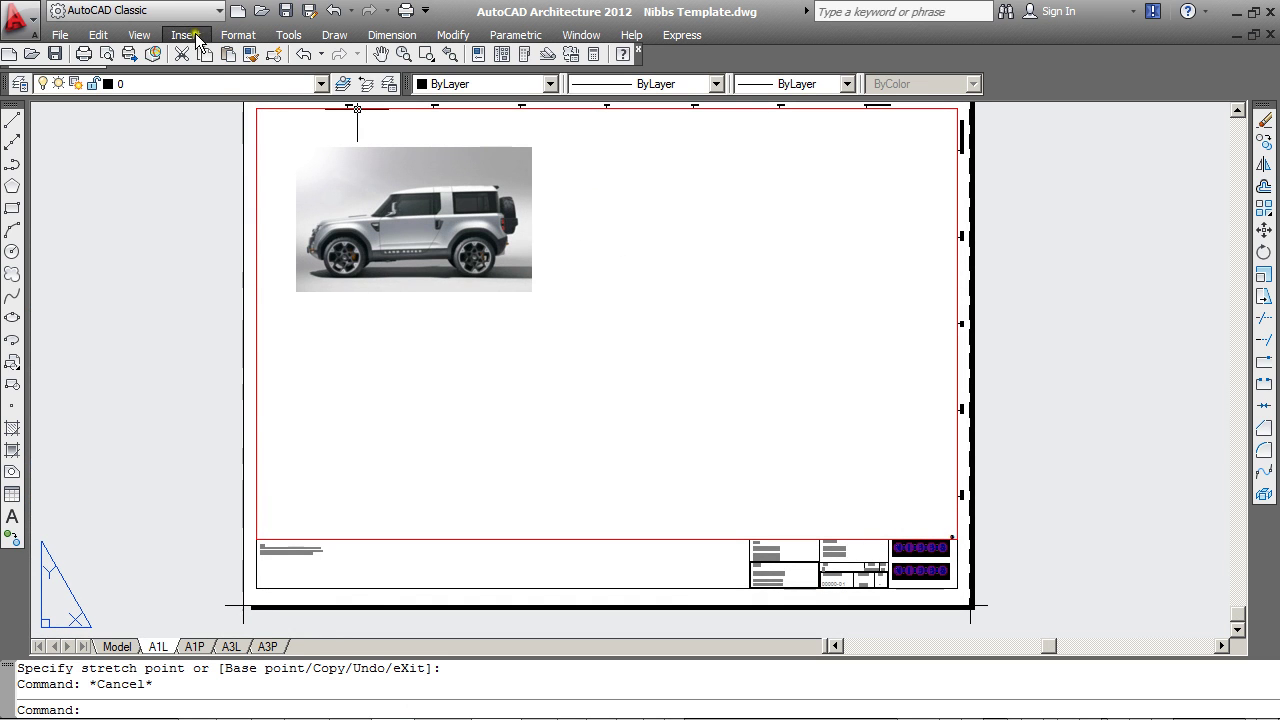
{"action": "left_click", "coordinate": [186, 35]}
{"action": "left_click", "coordinate": [250, 373]}
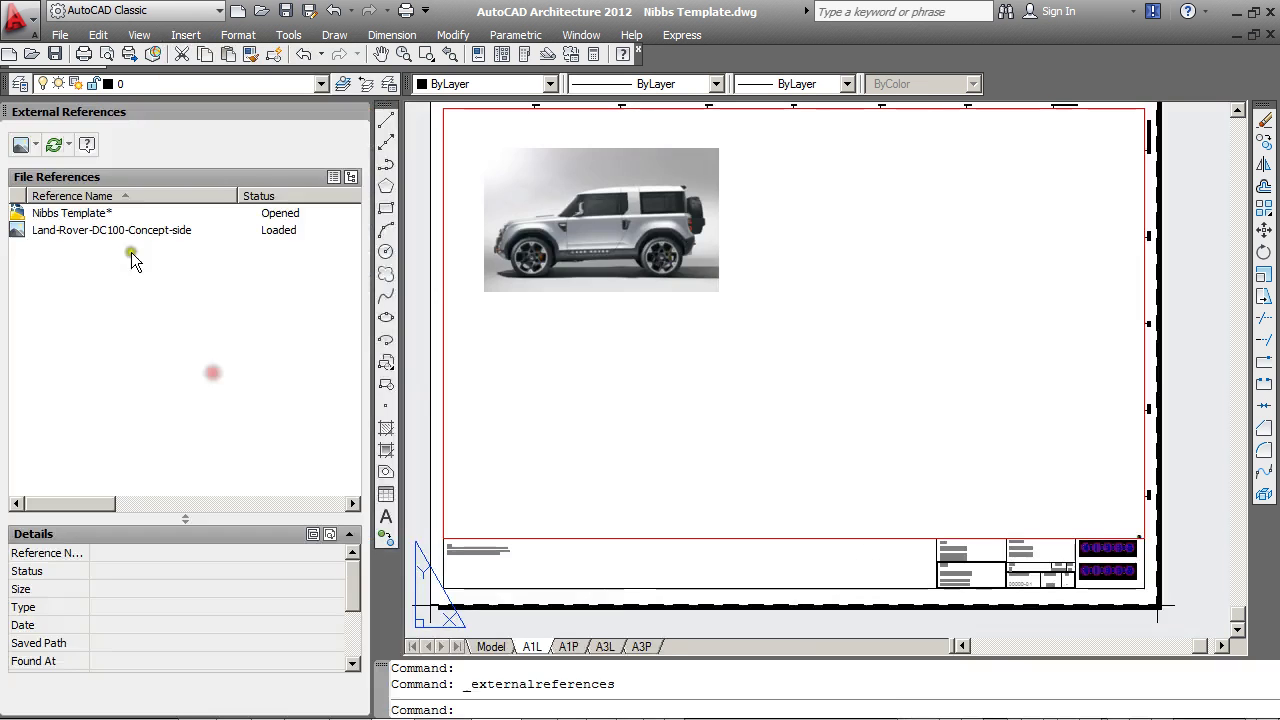
{"action": "left_click", "coordinate": [63, 230]}
{"action": "right_click", "coordinate": [66, 231]}
{"action": "left_click", "coordinate": [104, 315]}
{"action": "left_click", "coordinate": [356, 111]}
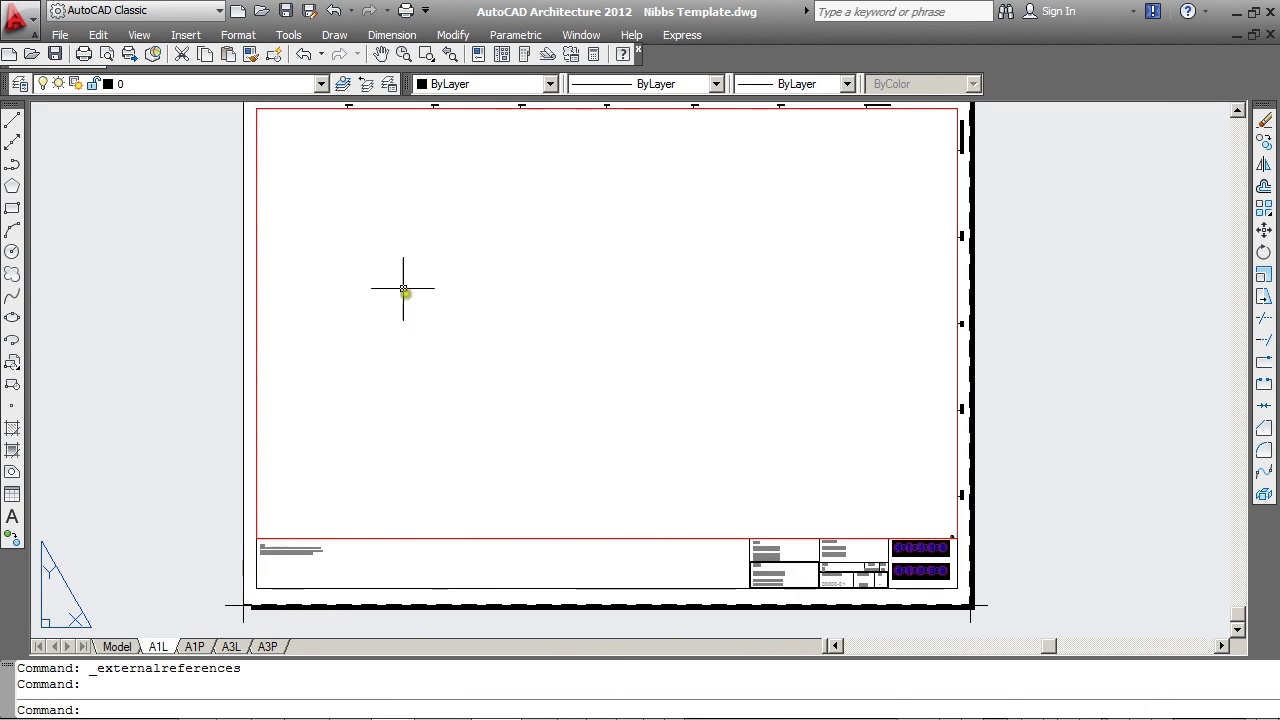
Step: Copy the Land-Rover-DC100-Concept-side picture to the clipboard in IrfanView and switch back to the AutoCAD layout
{"action": "scroll", "coordinate": [423, 331], "scroll_direction": "down", "scroll_amount": 2}
{"action": "scroll", "coordinate": [503, 294], "scroll_direction": "up", "scroll_amount": 2}
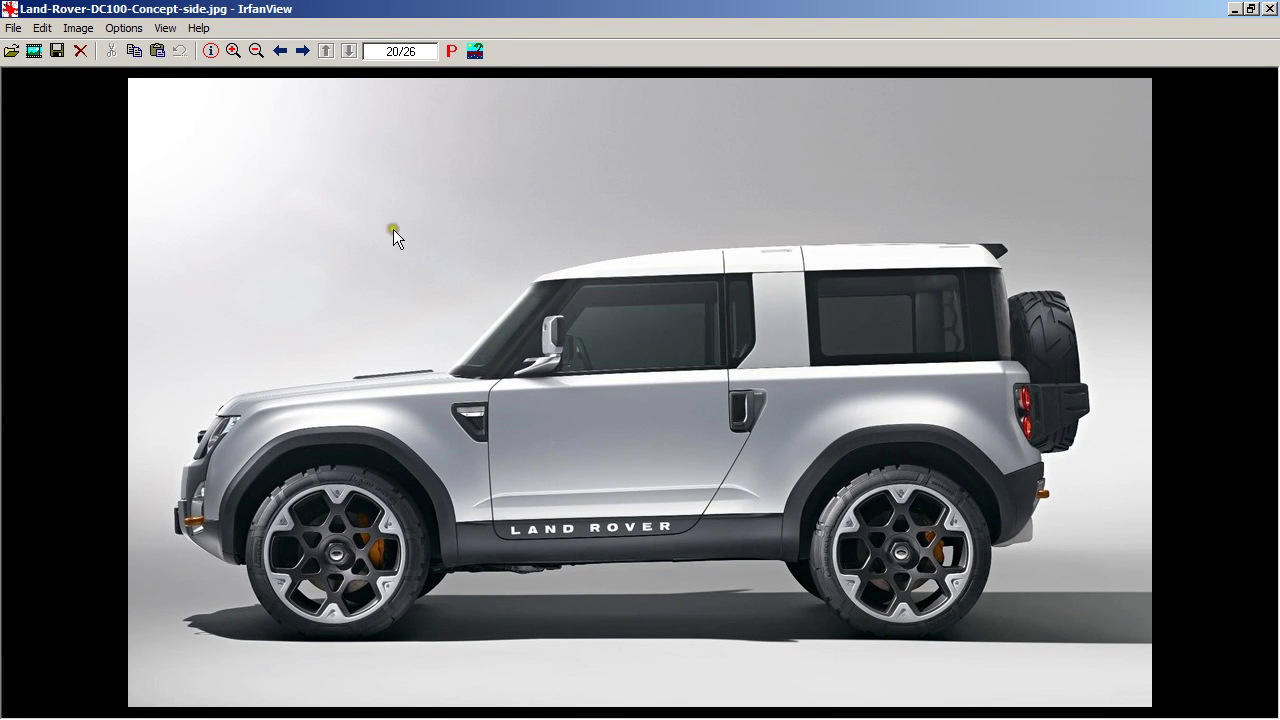
{"action": "left_click", "coordinate": [43, 28]}
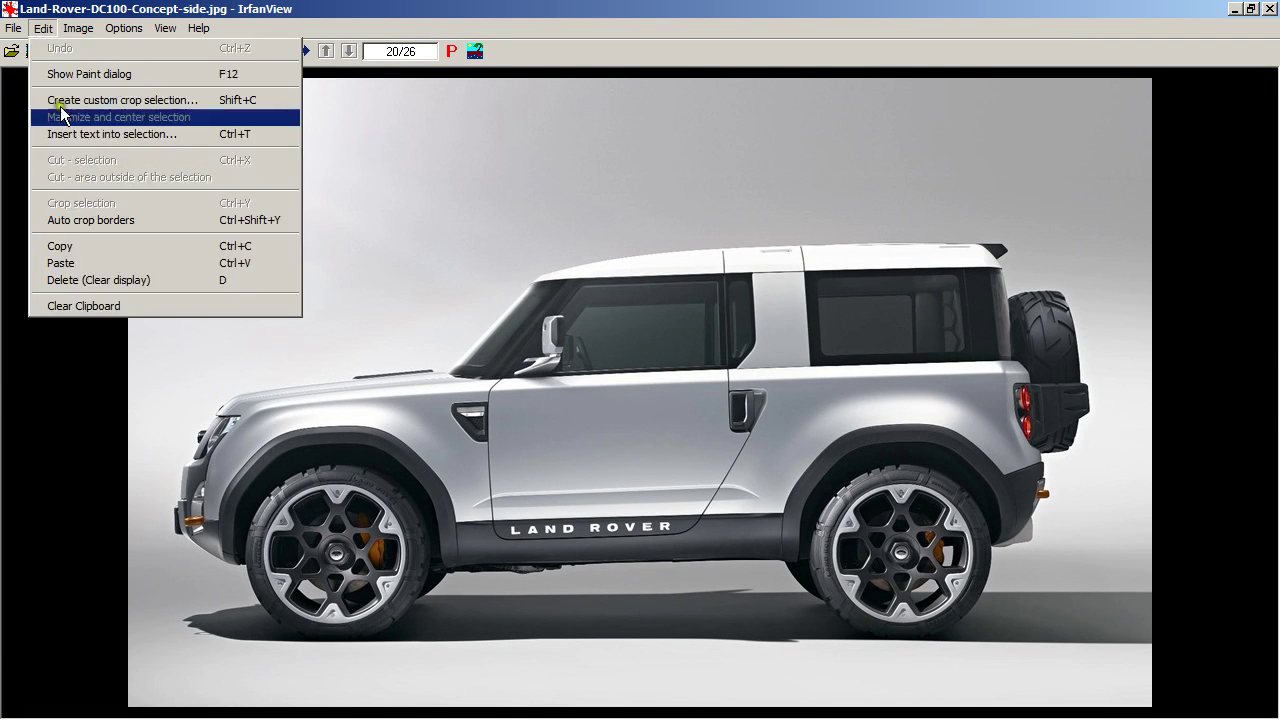
{"action": "left_click", "coordinate": [86, 245]}
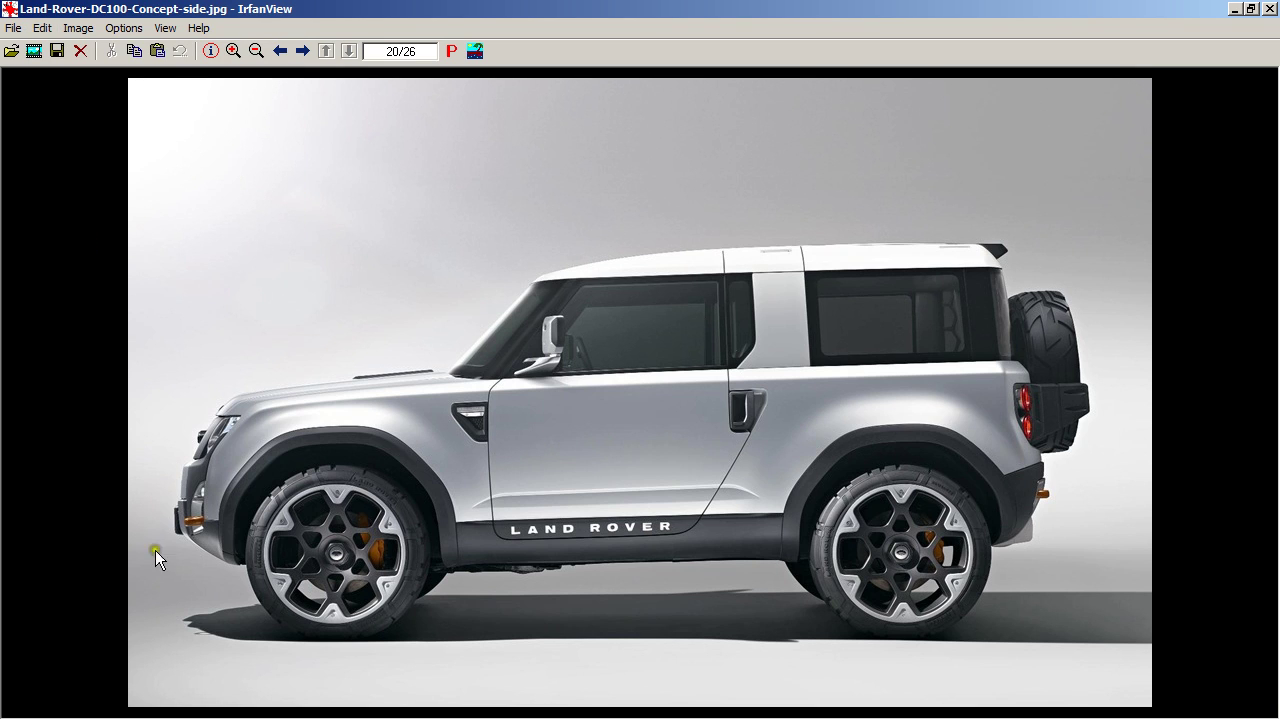
{"action": "key", "text": "alt+Tab"}
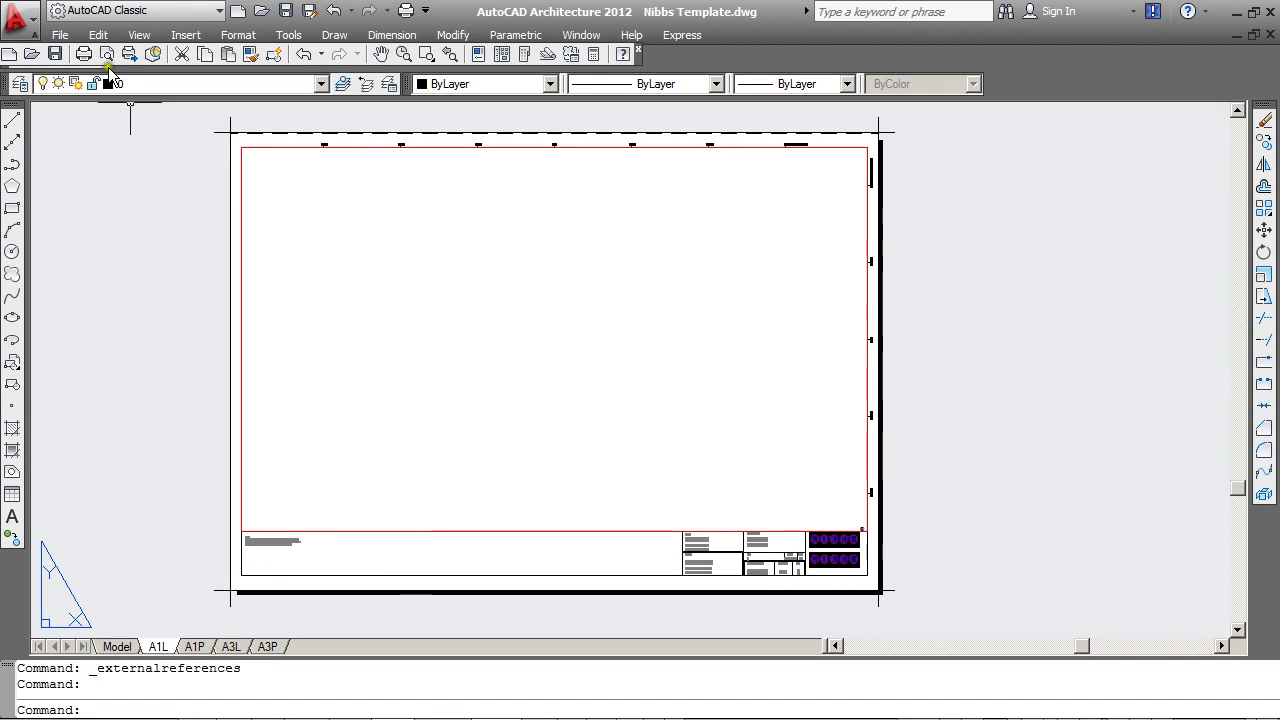
Step: Paste the copied car picture as a Device Independent Bitmap in the upper left area of the A1L sheet
{"action": "left_click", "coordinate": [98, 35]}
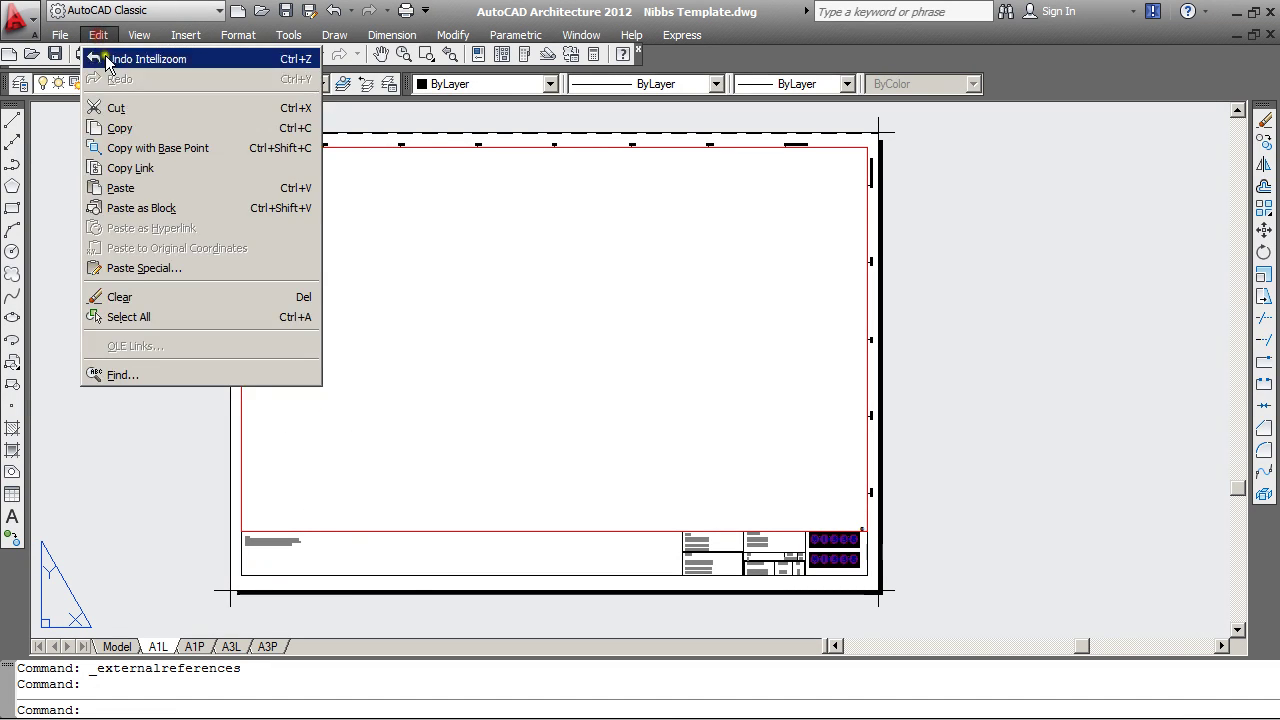
{"action": "left_click", "coordinate": [140, 268]}
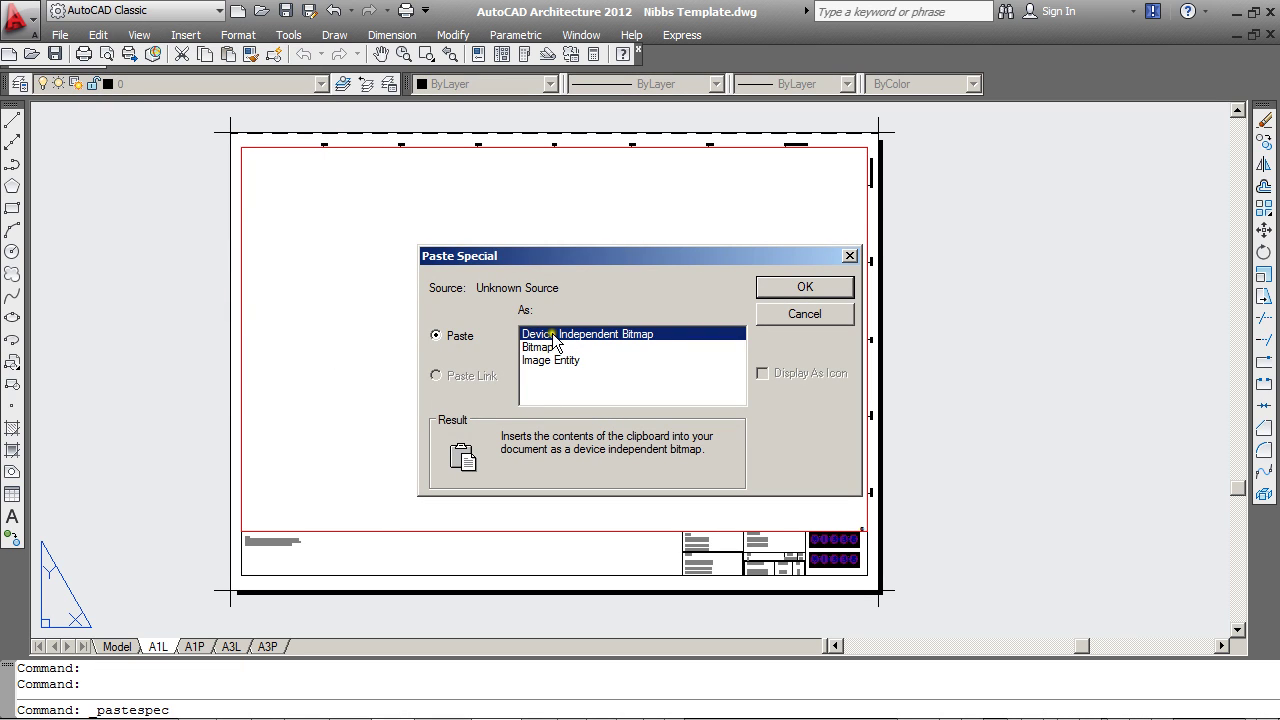
{"action": "left_click", "coordinate": [786, 287]}
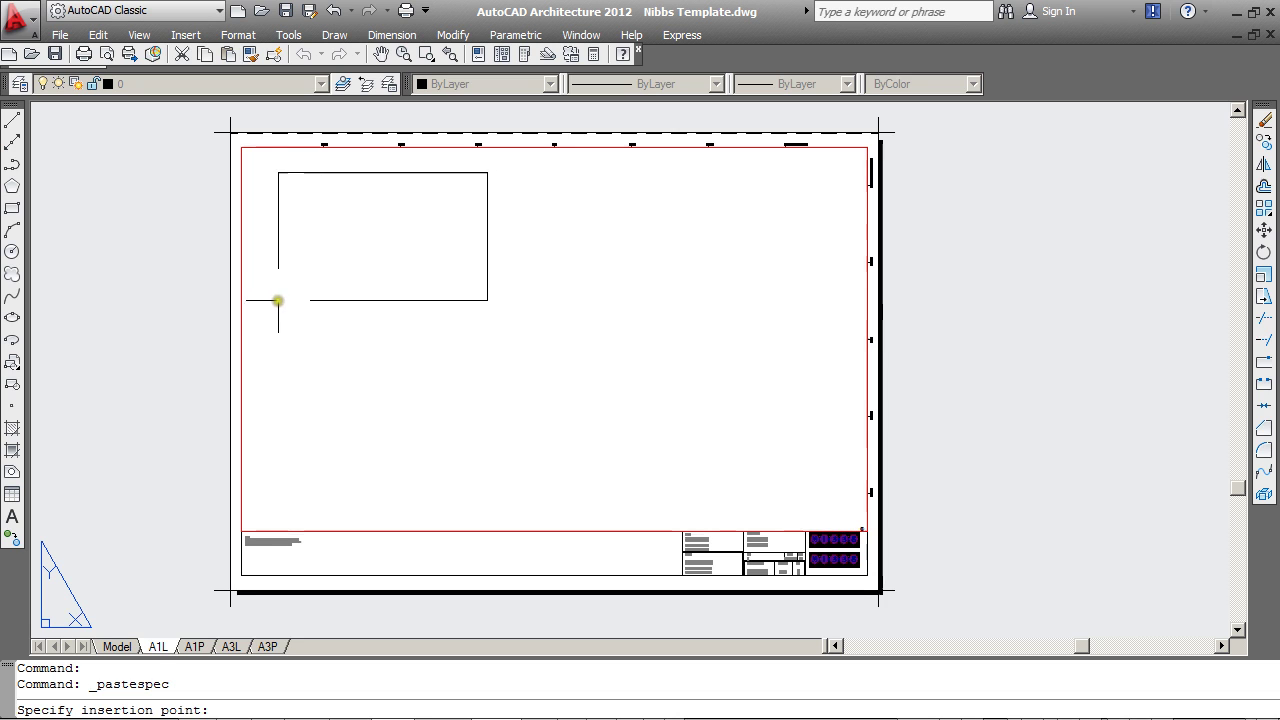
{"action": "left_click", "coordinate": [278, 300]}
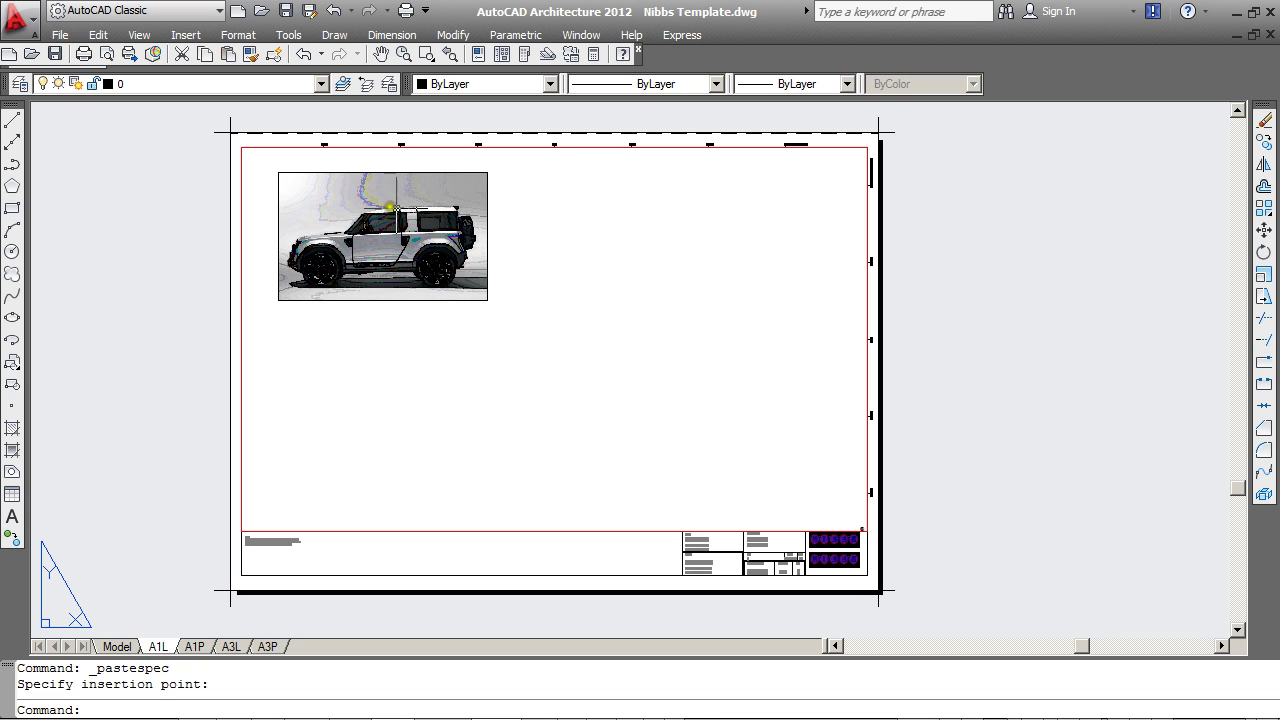
{"action": "scroll", "coordinate": [348, 197], "scroll_direction": "up", "scroll_amount": 3}
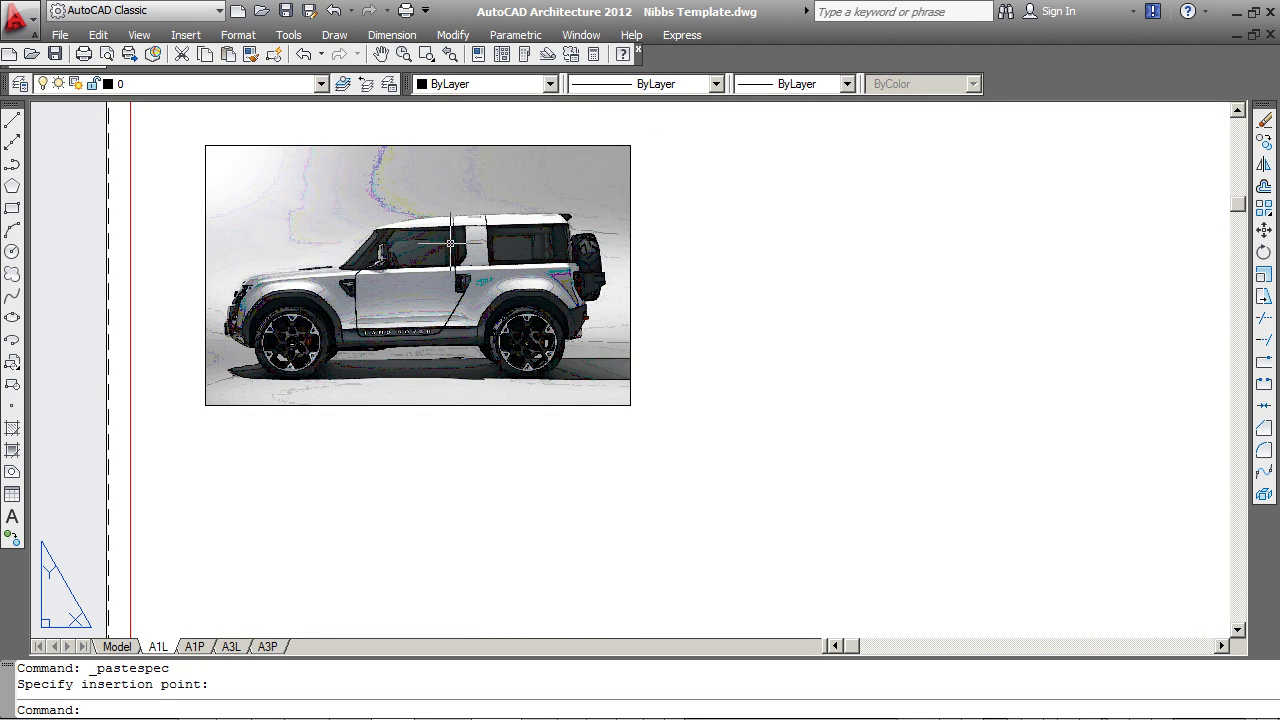
{"action": "scroll", "coordinate": [451, 242], "scroll_direction": "down", "scroll_amount": 2}
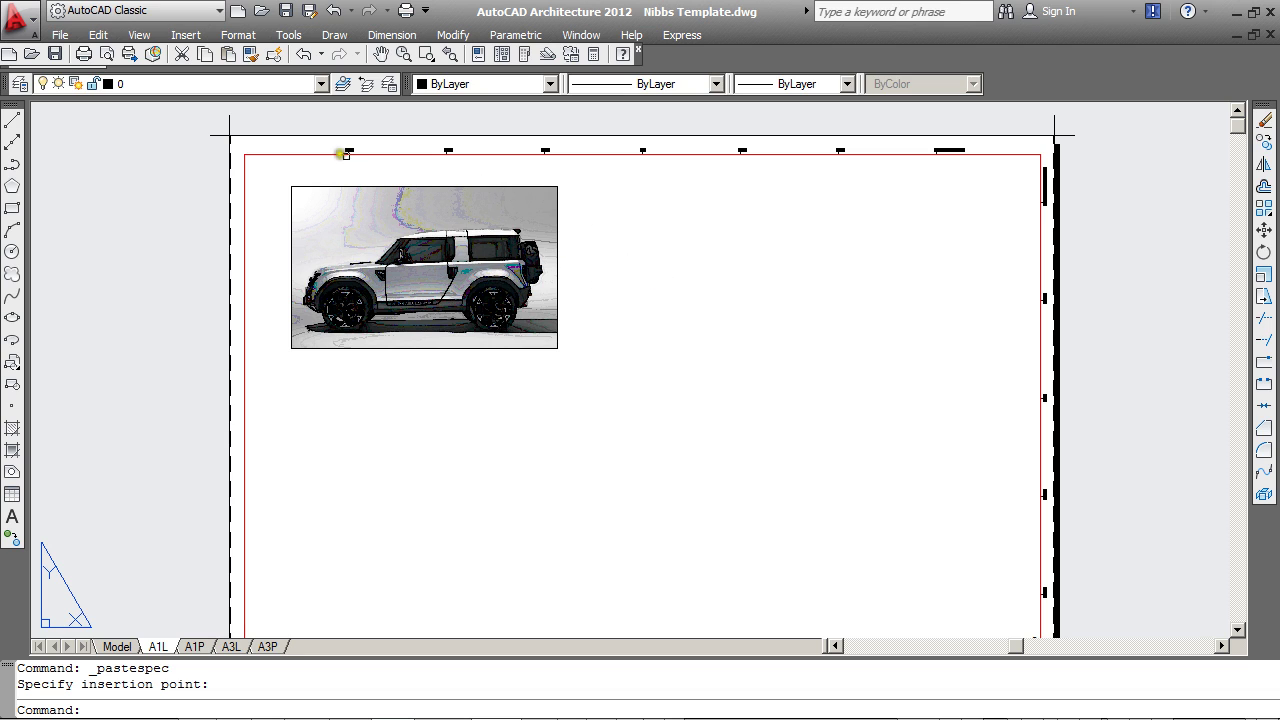
Step: Paste the car picture a second time as a Bitmap, to the right of the first picture and level with its bottom edge
{"action": "left_click", "coordinate": [98, 35]}
{"action": "left_click", "coordinate": [143, 266]}
{"action": "left_click", "coordinate": [537, 347]}
{"action": "left_click", "coordinate": [803, 288]}
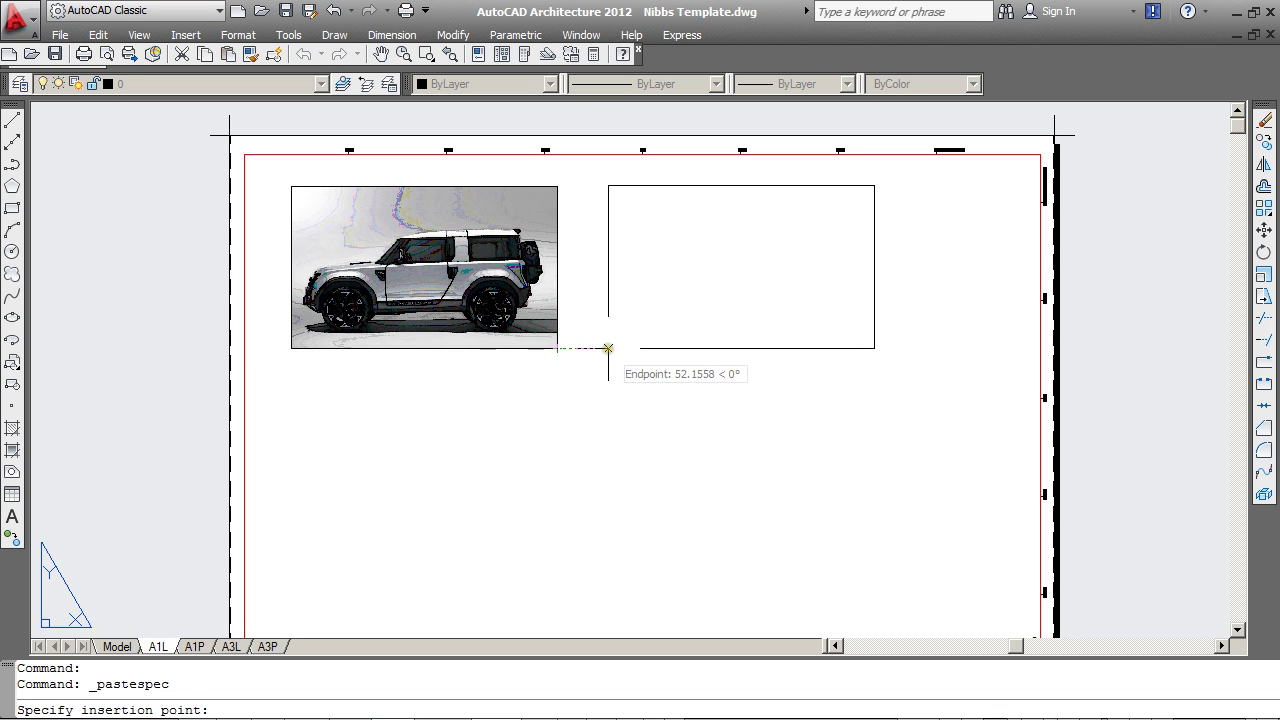
{"action": "left_click", "coordinate": [608, 350]}
Step: Paste the car picture as an Image Entity below the other two, scaled to a similar size with rotation angle 0
{"action": "middle_click_drag", "start_coordinate": [592, 400], "coordinate": [582, 377]}
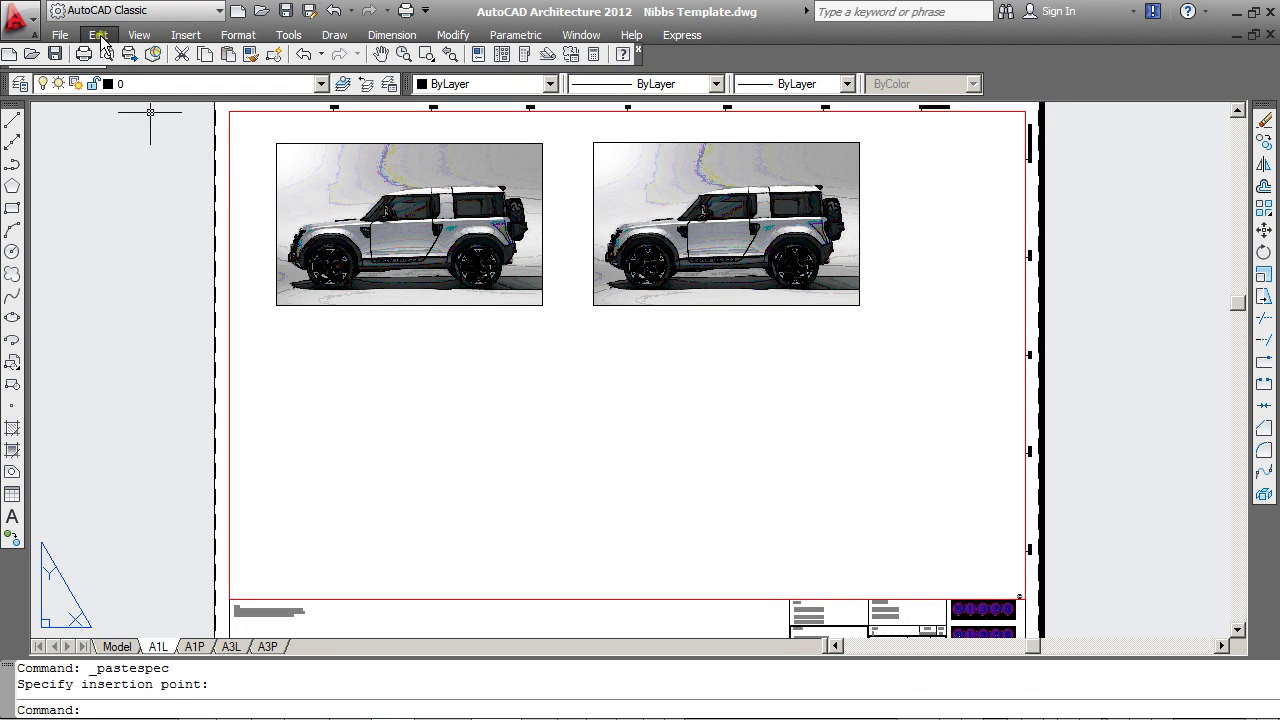
{"action": "left_click", "coordinate": [98, 35]}
{"action": "left_click", "coordinate": [144, 268]}
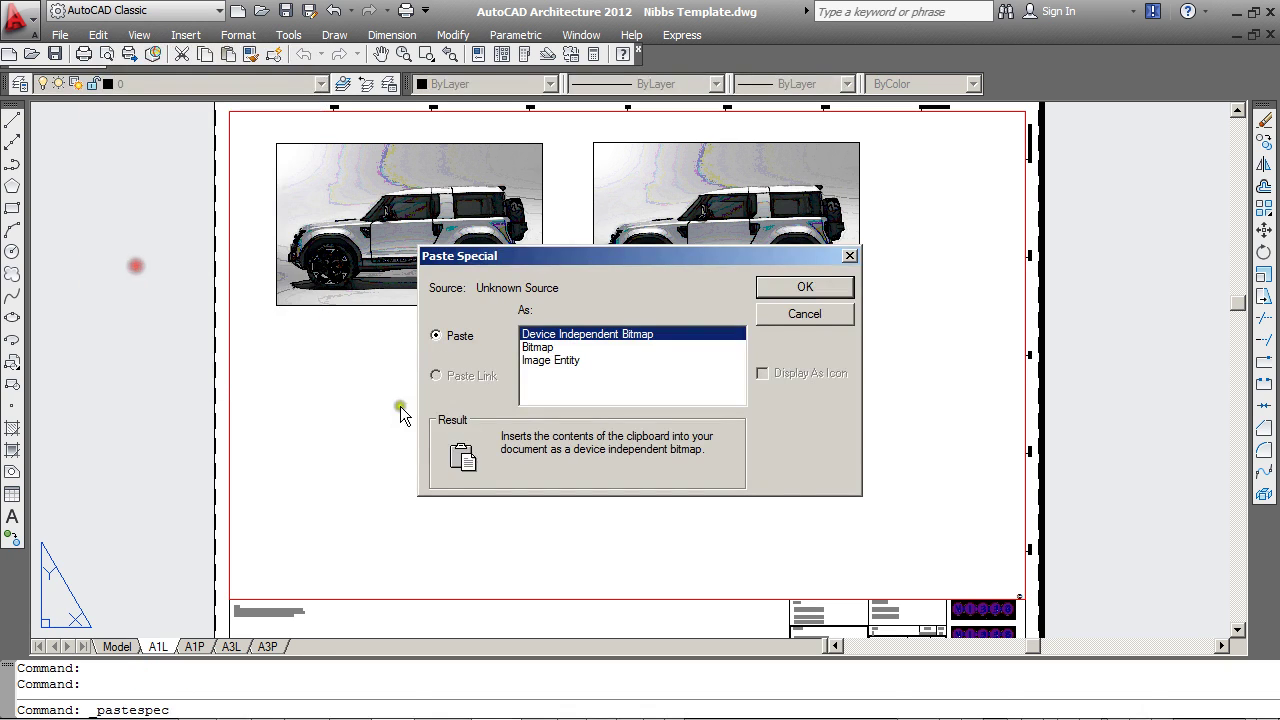
{"action": "left_click", "coordinate": [565, 361]}
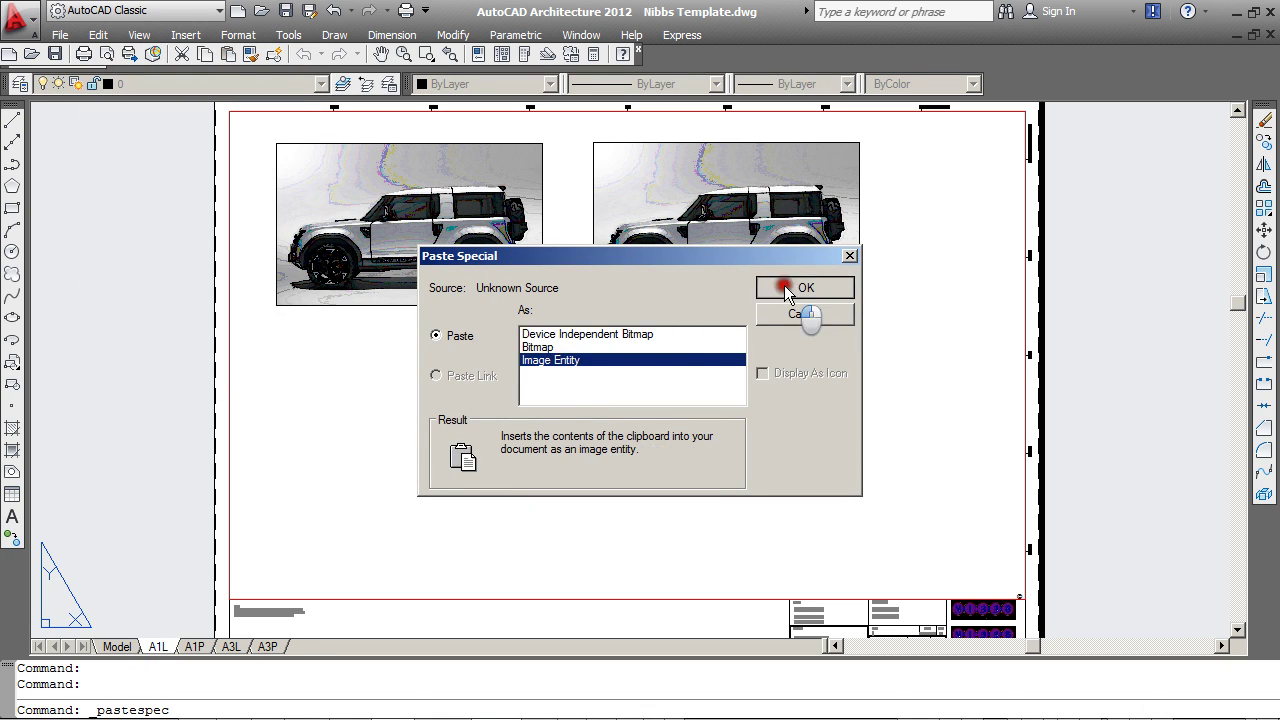
{"action": "left_click", "coordinate": [790, 290]}
{"action": "left_click", "coordinate": [458, 500]}
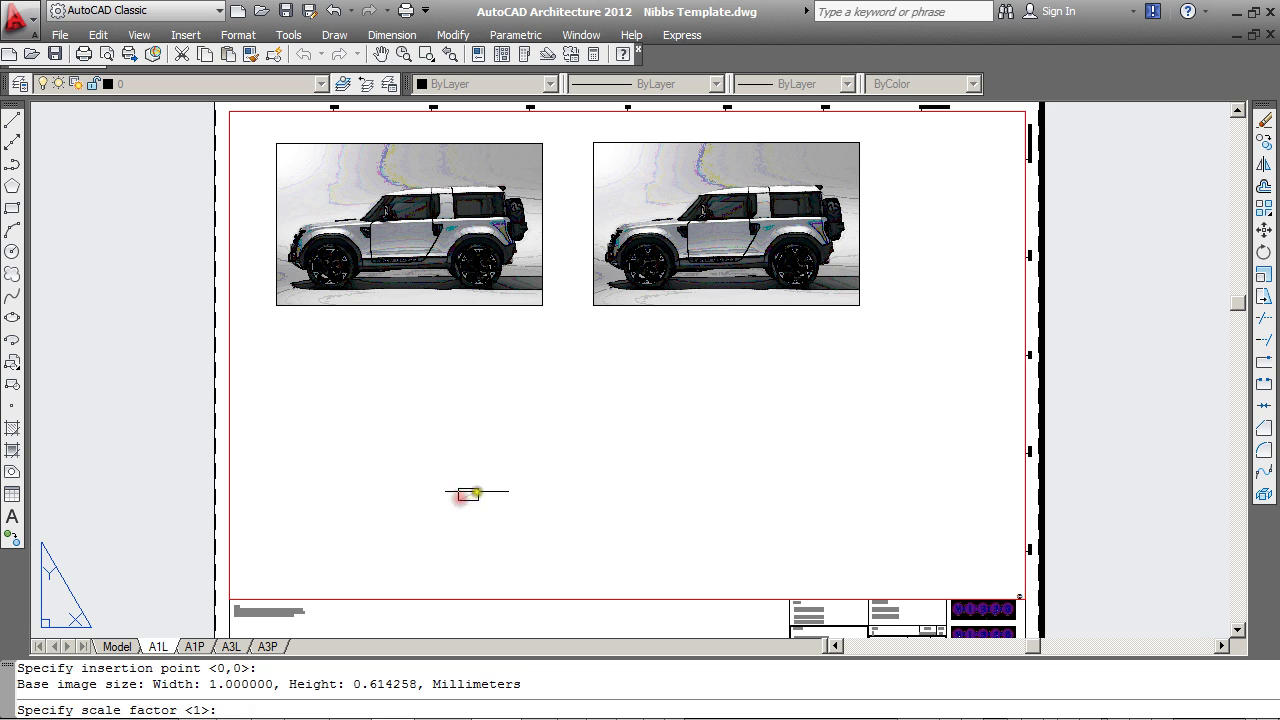
{"action": "left_click", "coordinate": [663, 350]}
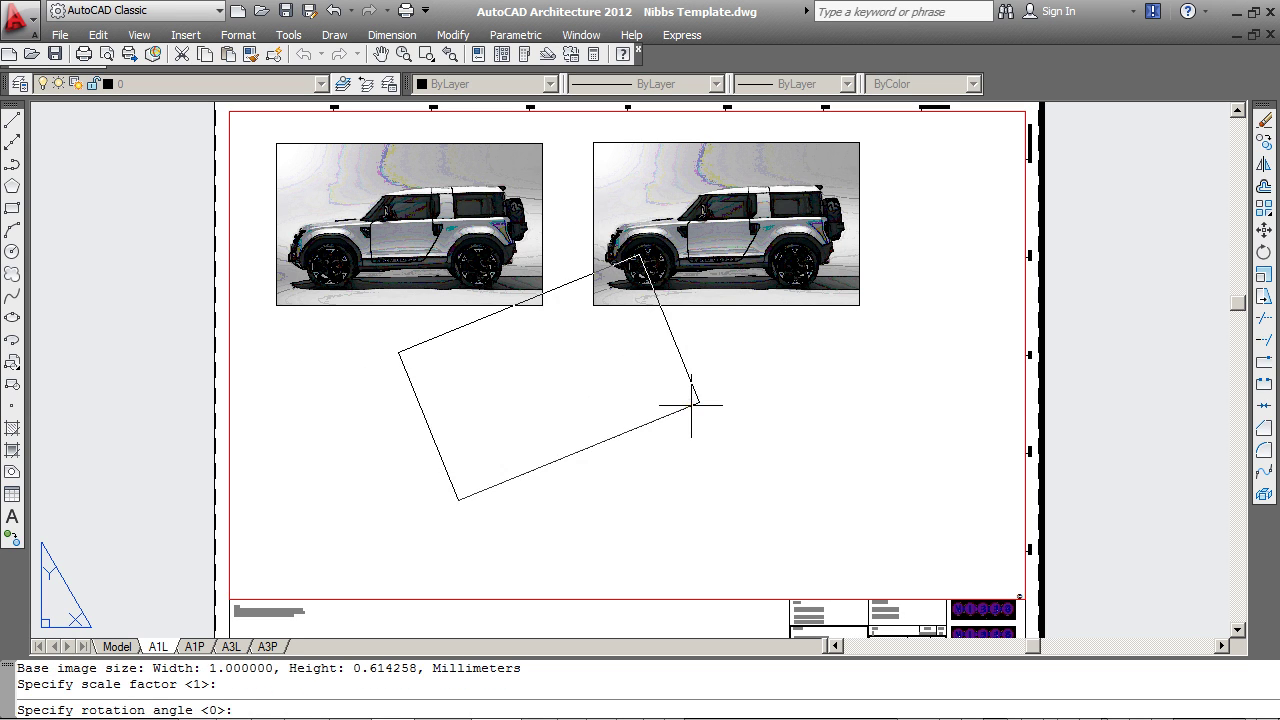
{"action": "key", "text": "Return"}
{"action": "scroll", "coordinate": [537, 417], "scroll_direction": "up", "scroll_amount": 4}
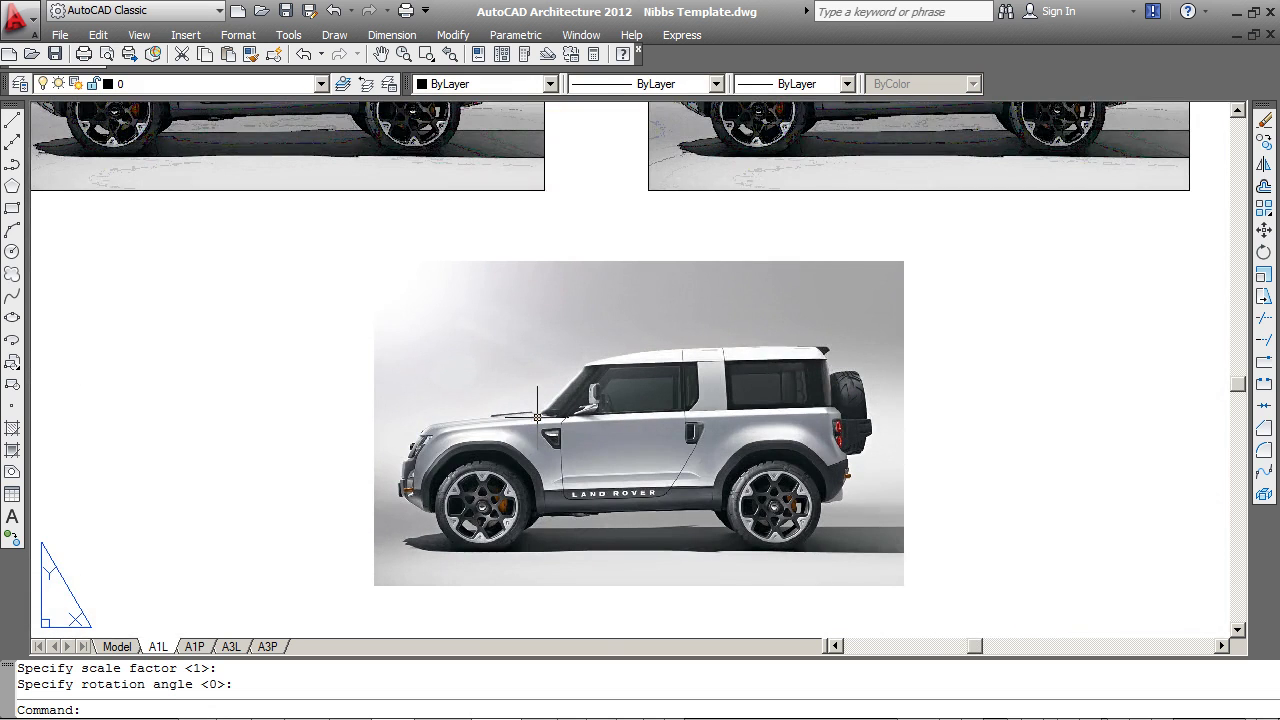
{"action": "scroll", "coordinate": [556, 420], "scroll_direction": "down", "scroll_amount": 5}
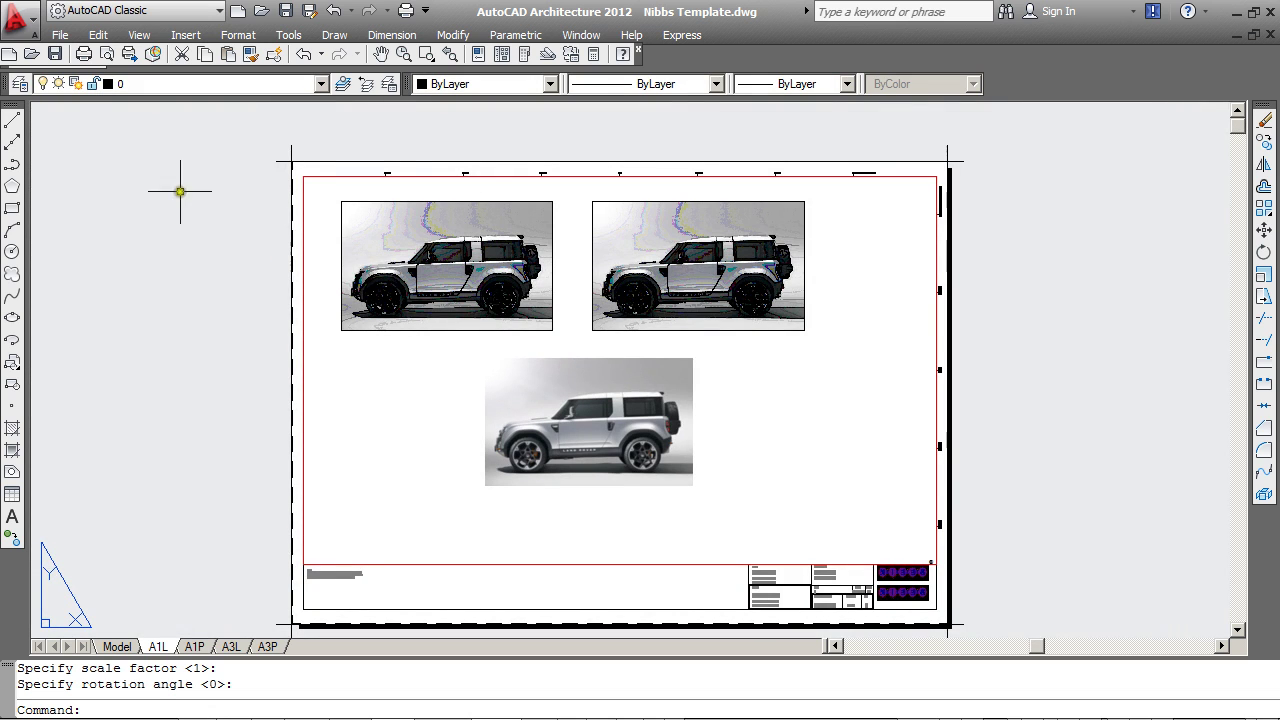
Step: Plot the A1L layout with DWG To PDF.pc3 and save it to the Desktop as Nibbs Template-A1L.pdf
{"action": "left_click", "coordinate": [60, 35]}
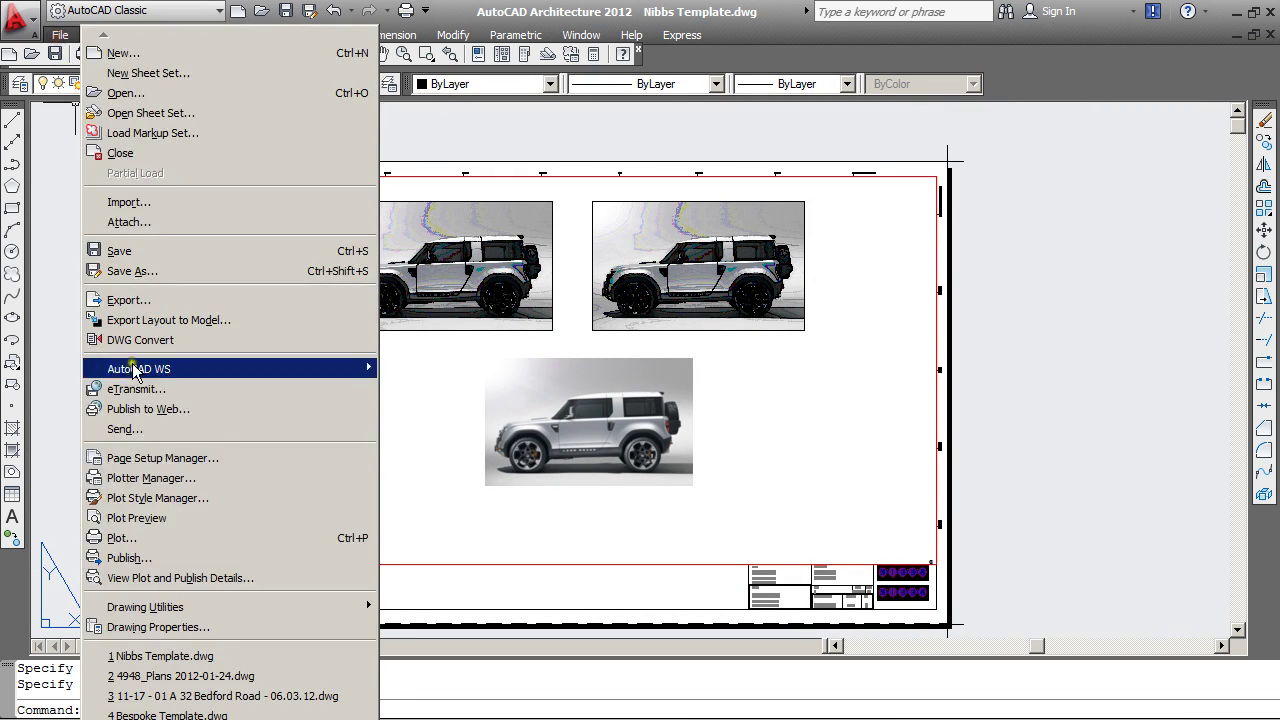
{"action": "left_click", "coordinate": [125, 540]}
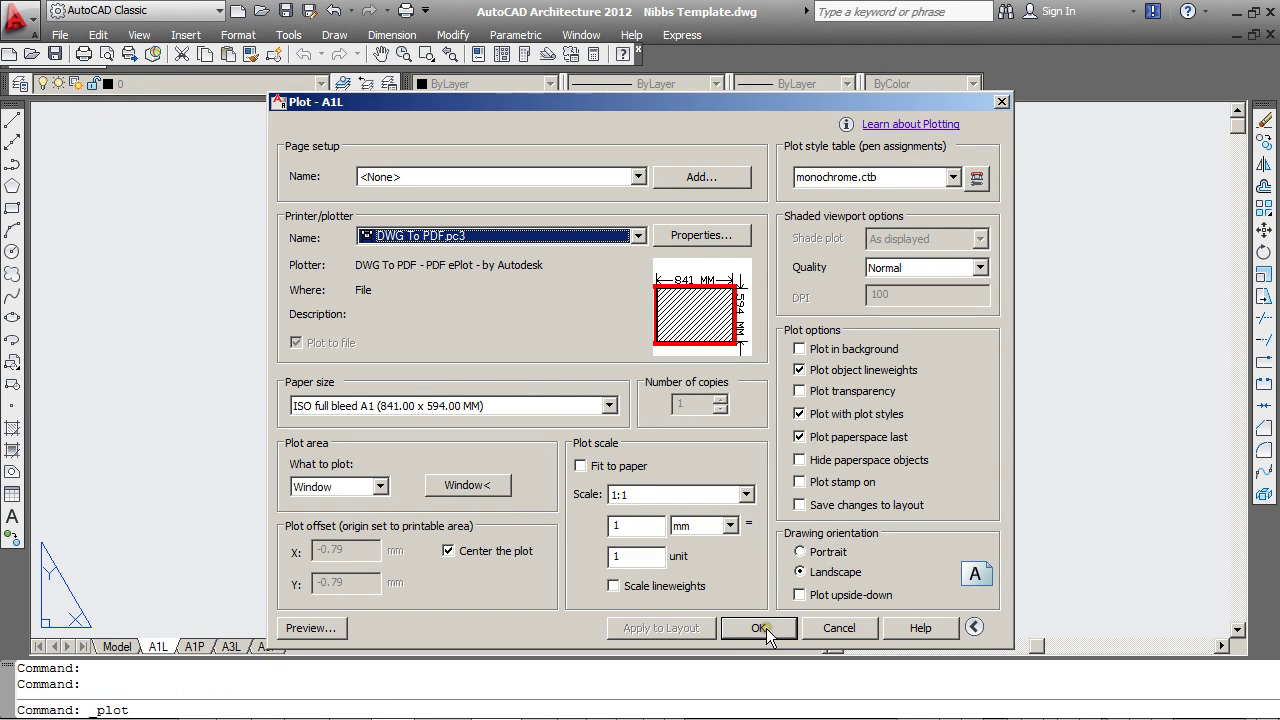
{"action": "left_click", "coordinate": [760, 628]}
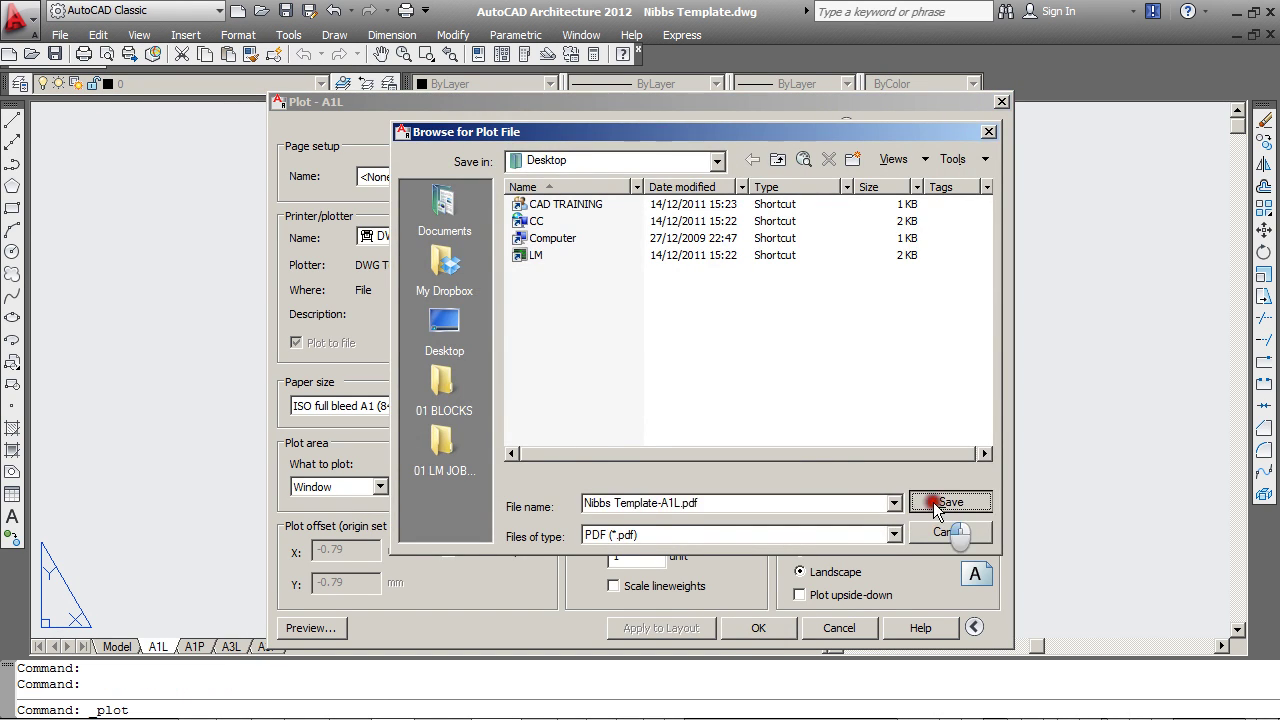
{"action": "left_click", "coordinate": [935, 503]}
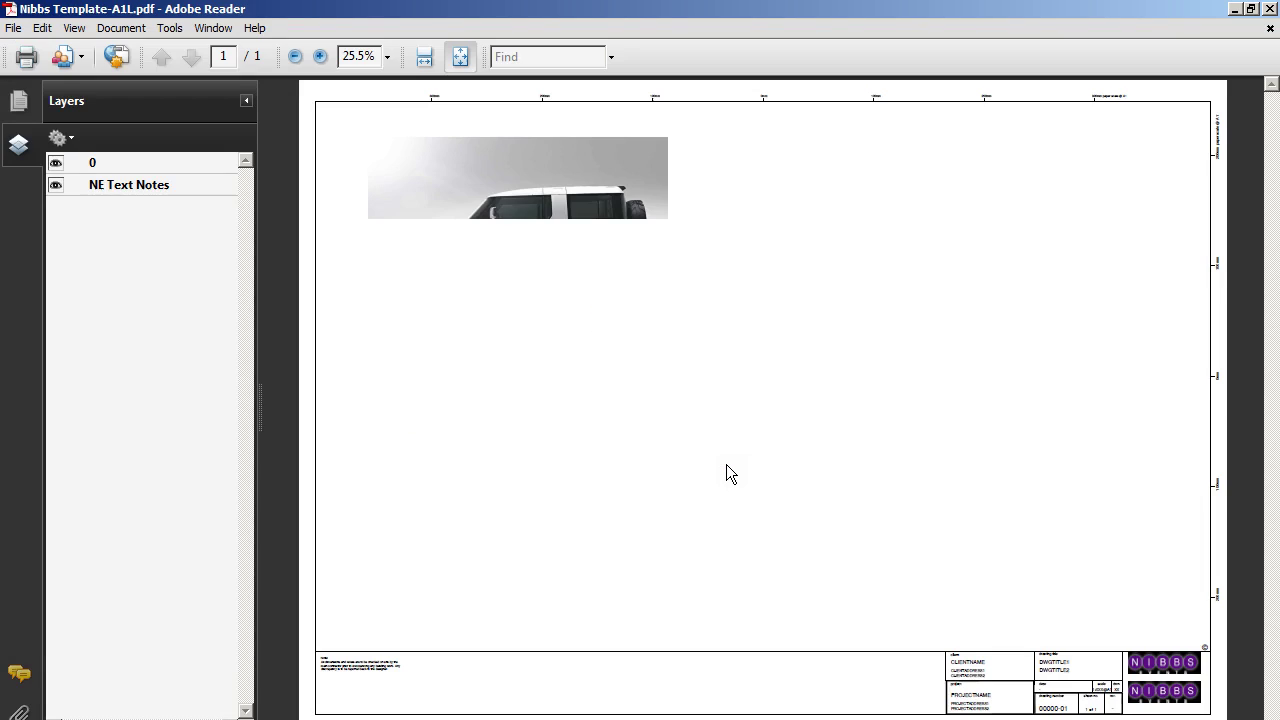
Step: Collapse the Layers panel in Adobe Reader and compare the pictures in the plotted PDF with those in the AutoCAD layout
{"action": "left_click", "coordinate": [245, 100]}
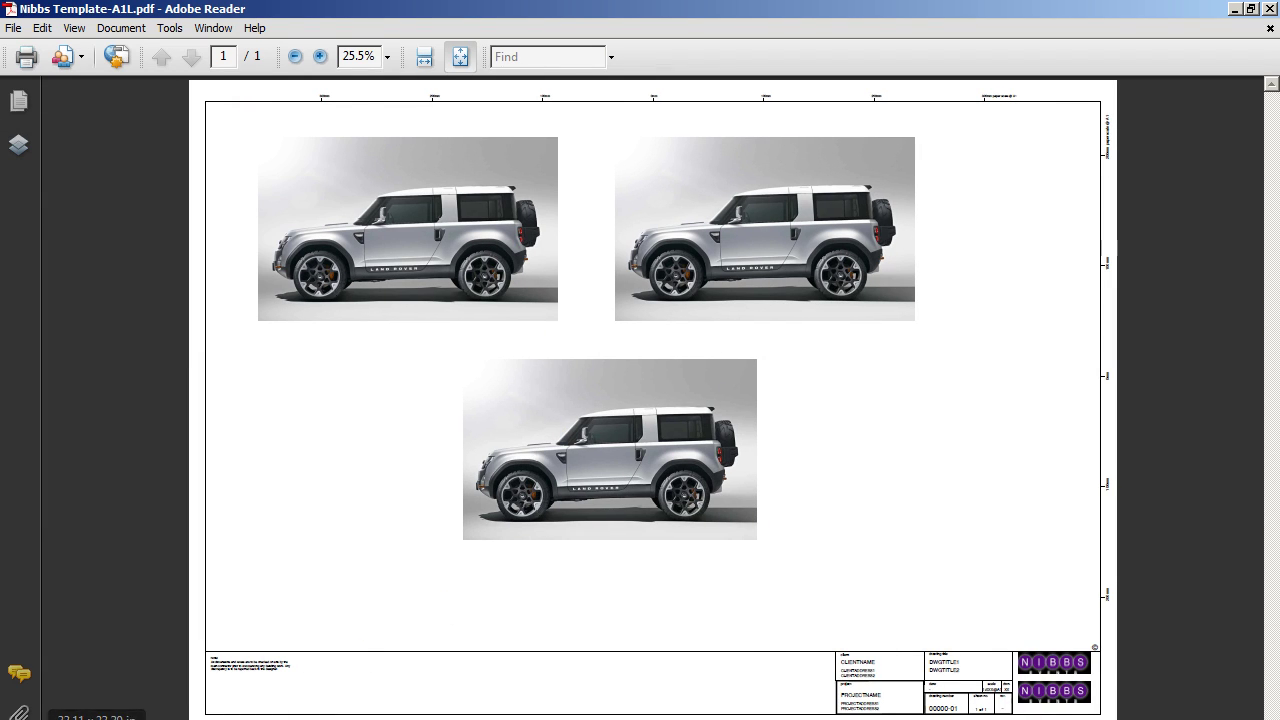
{"action": "key", "text": "alt+Tab"}
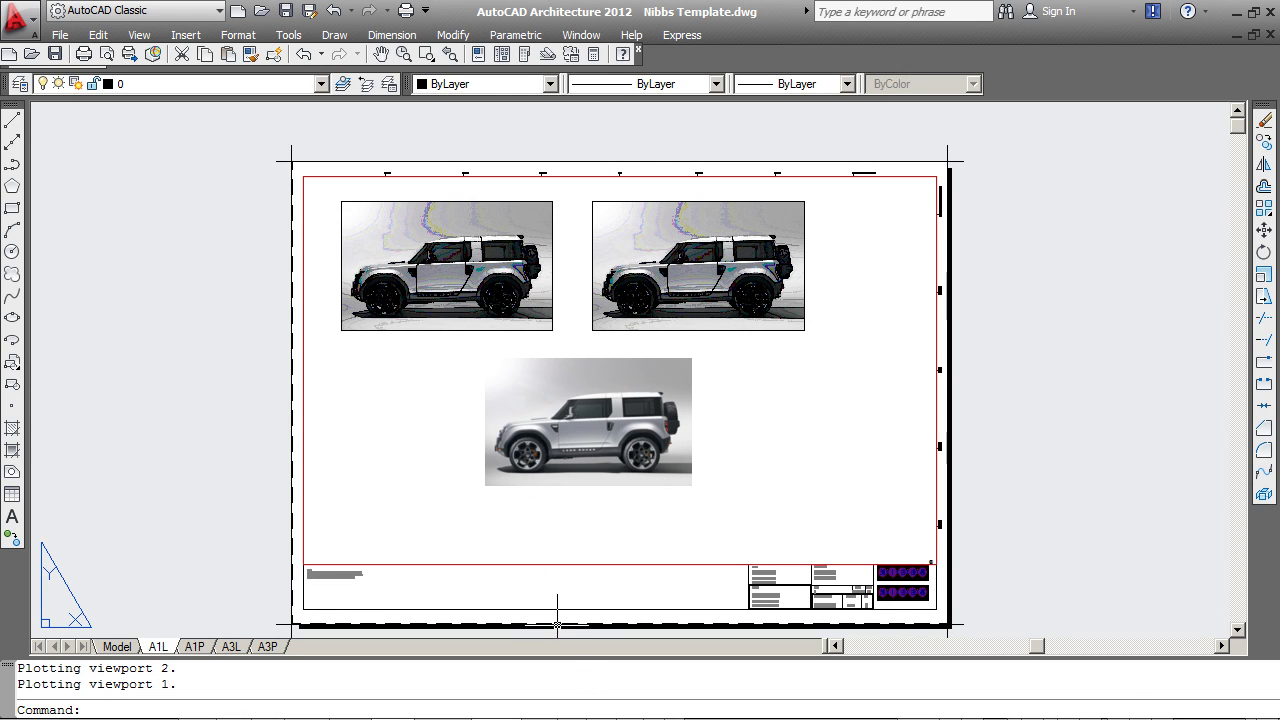
{"action": "key", "text": "alt+Tab"}
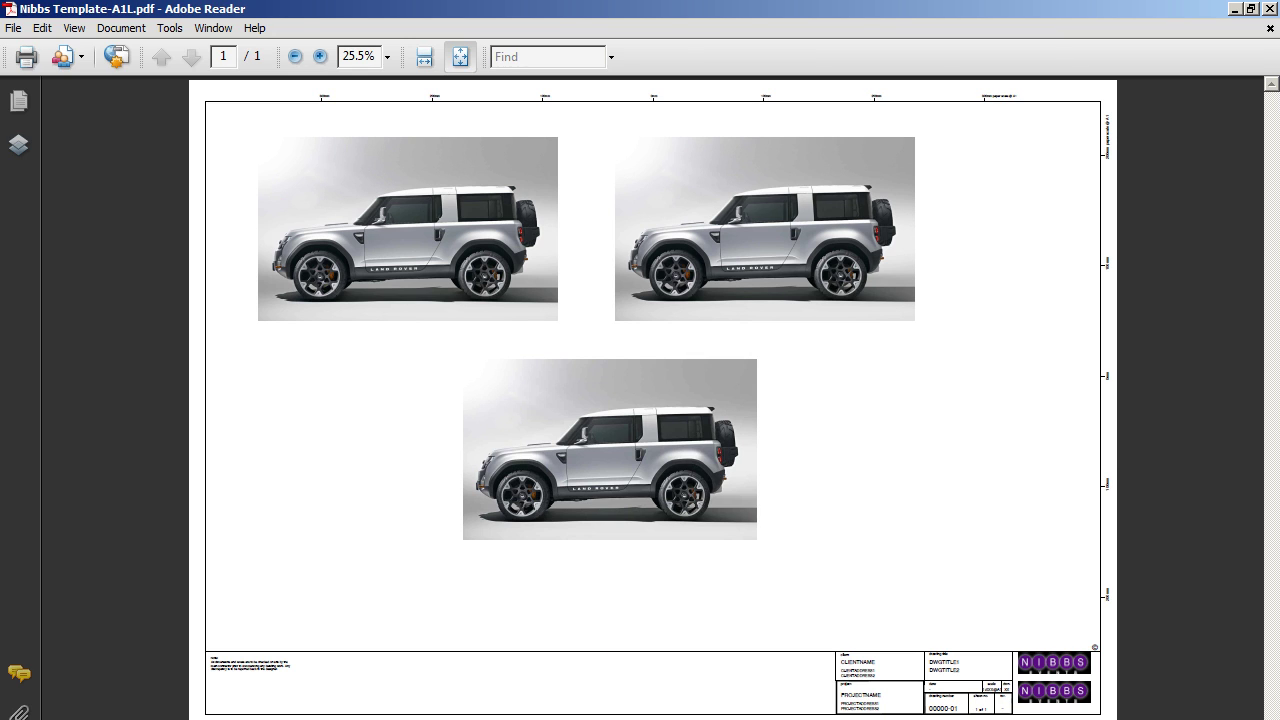
{"action": "key", "text": "alt+Tab"}
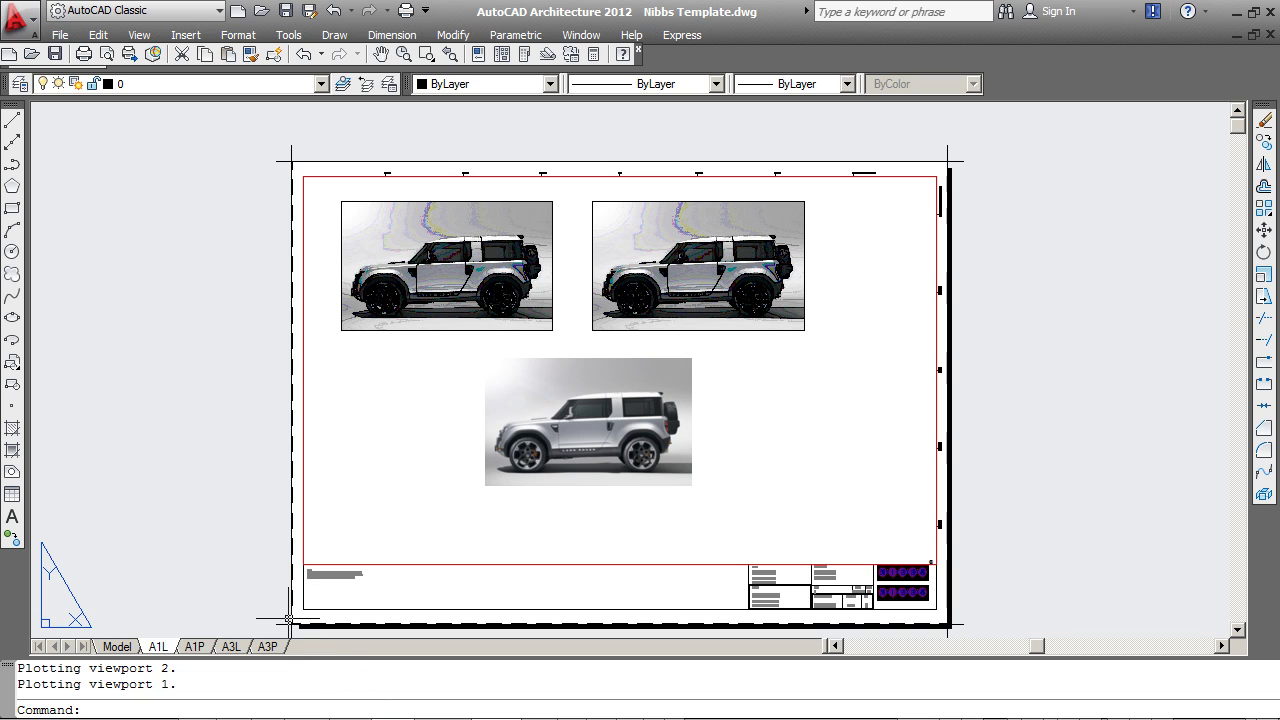
{"action": "key", "text": "alt+Tab"}
Step: Look up the help for the IMAGEFRAME variable in AutoCAD and cancel the command without entering a value
{"action": "type", "text": "IMagefram"}
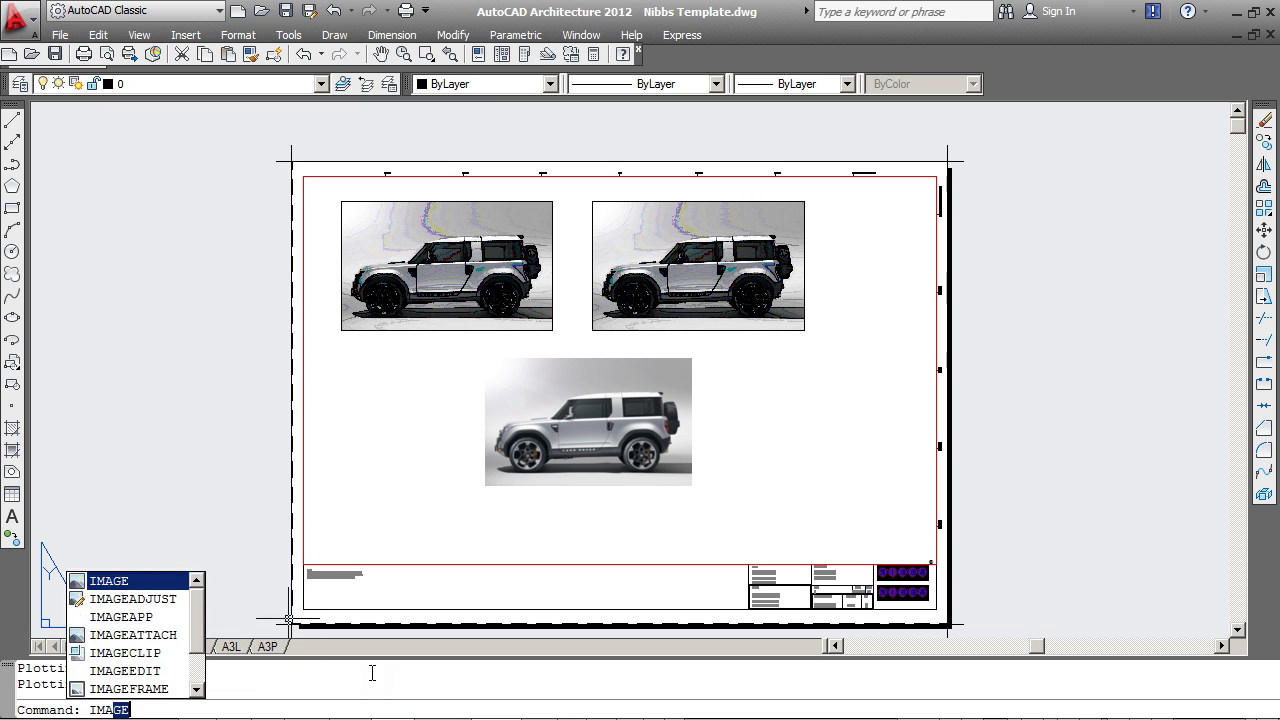
{"action": "type", "text": "e"}
{"action": "key", "text": "Return"}
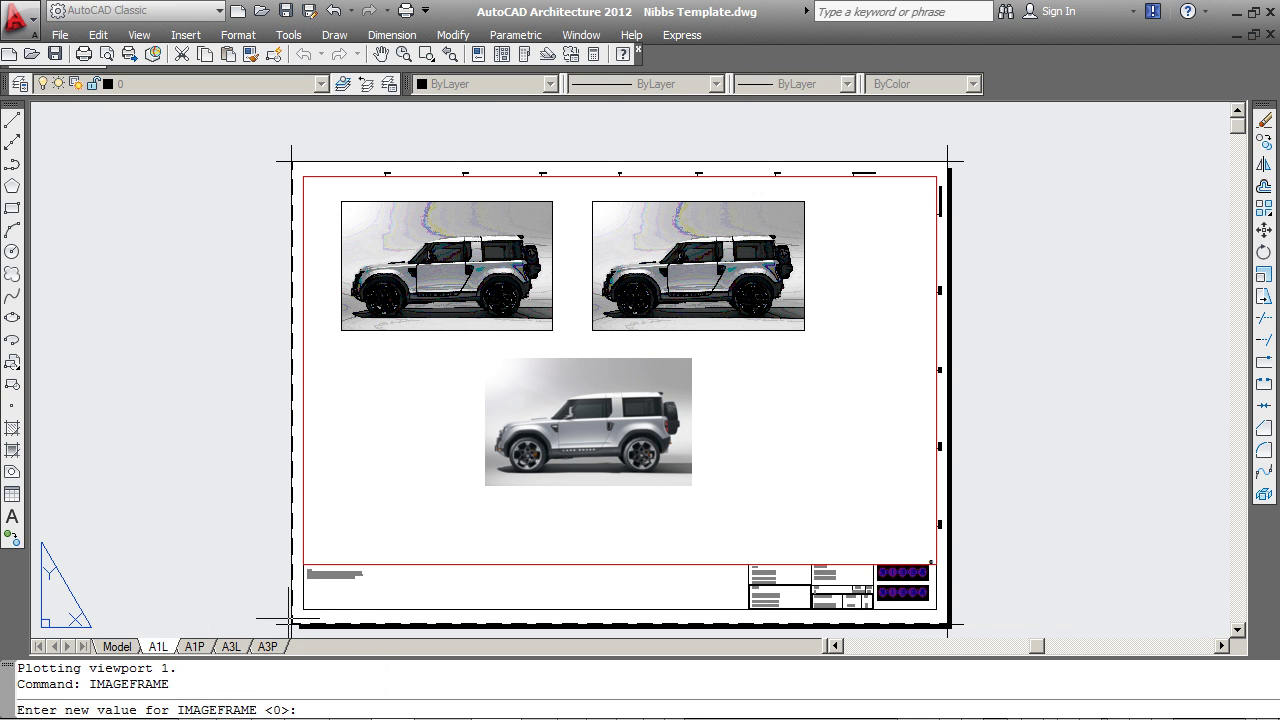
{"action": "key", "text": "F1"}
{"action": "key", "text": "Escape"}
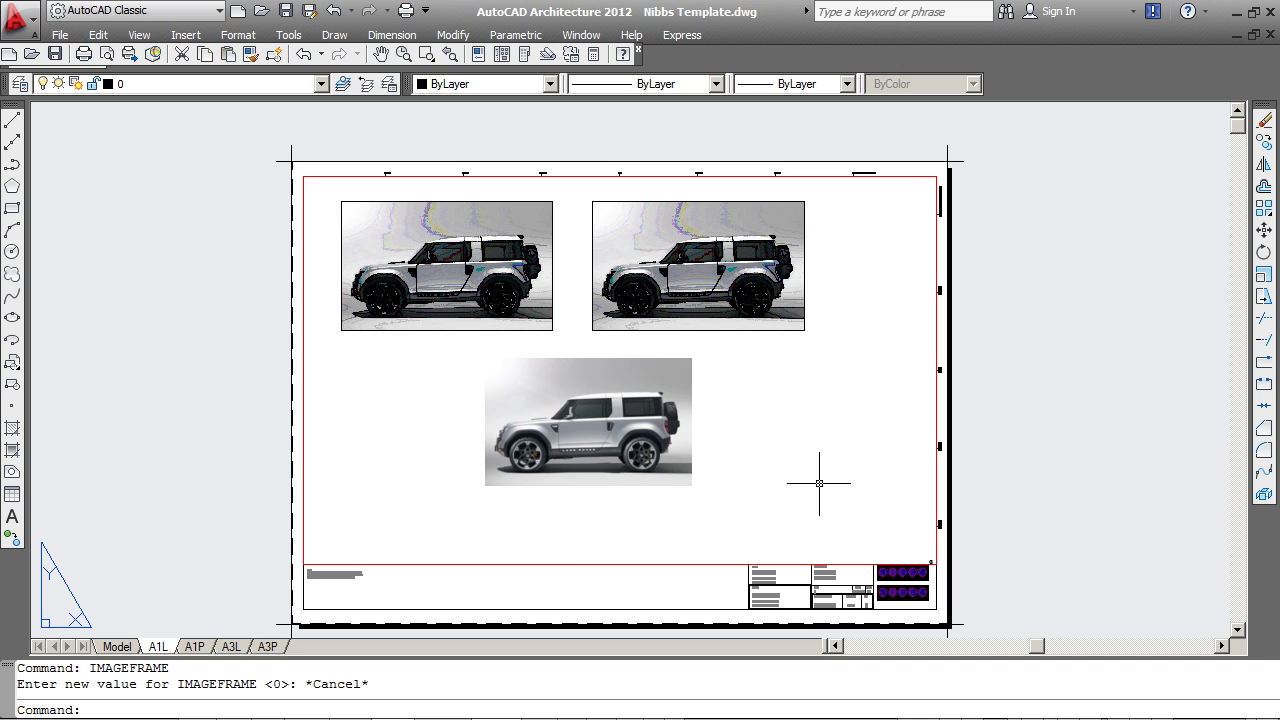
Step: Start another Paste Special of the car picture with Device Independent Bitmap as the format
{"action": "left_click", "coordinate": [98, 35]}
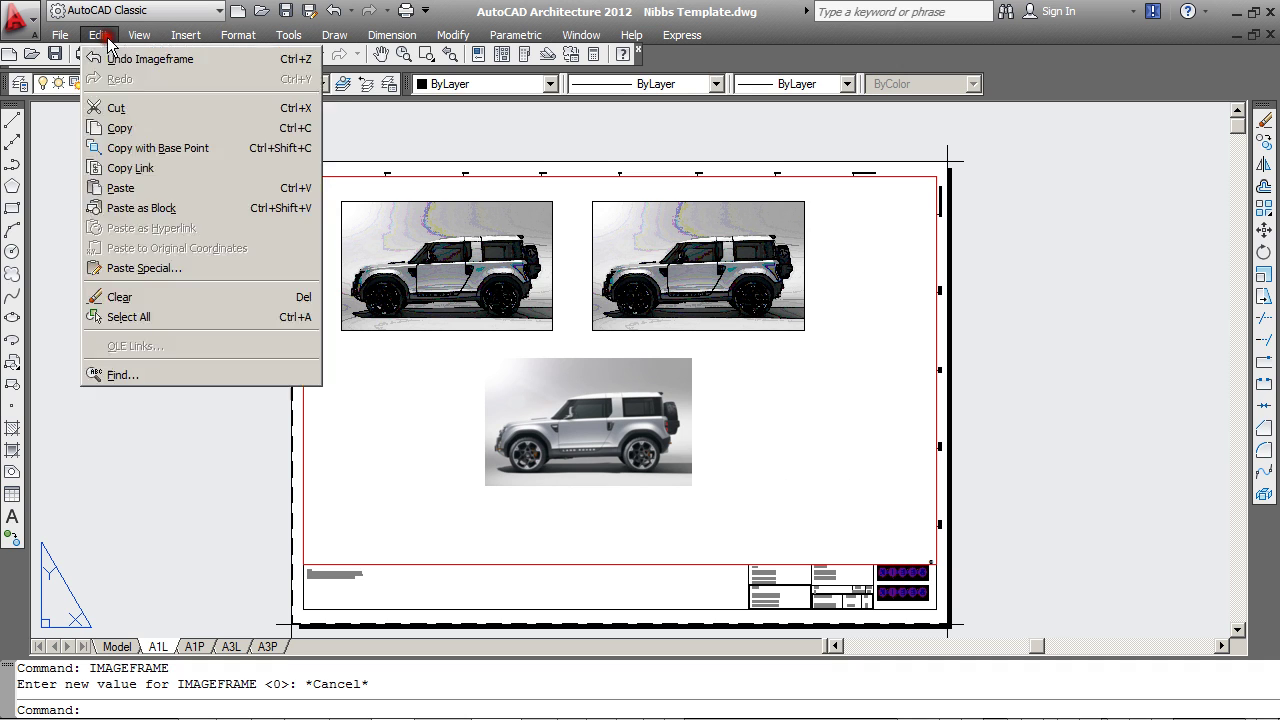
{"action": "left_click", "coordinate": [149, 266]}
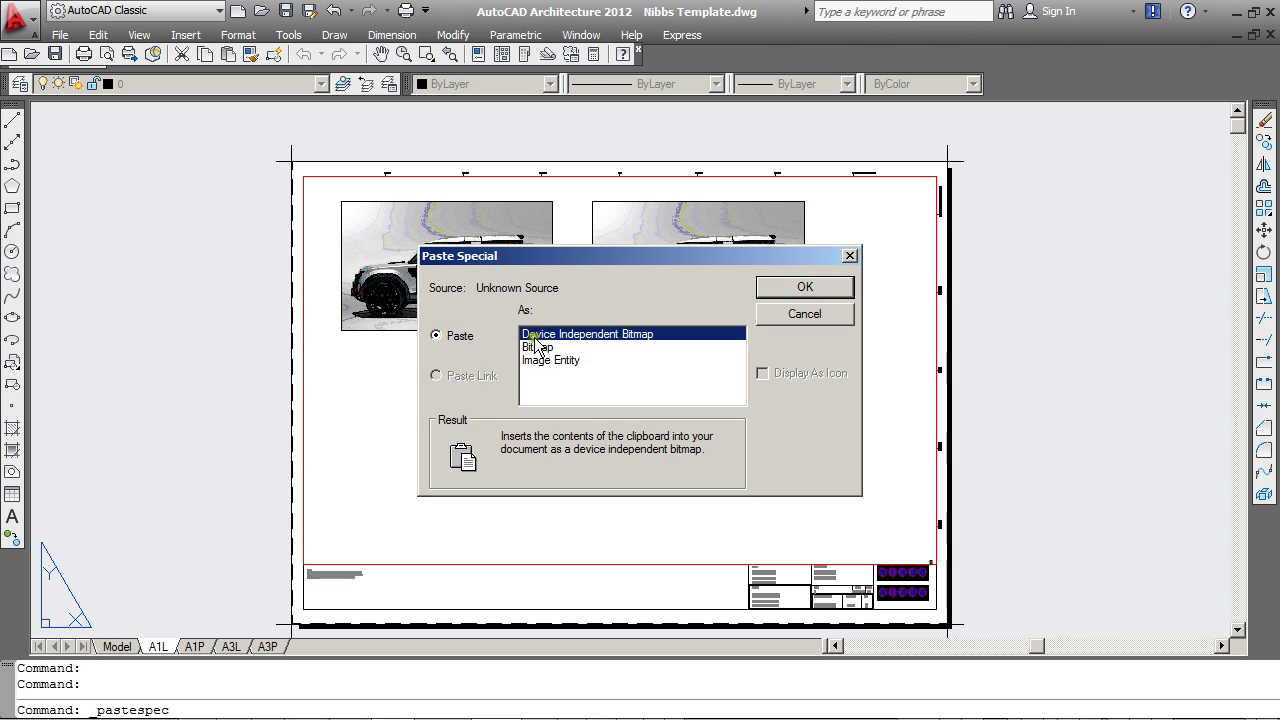
{"action": "left_click", "coordinate": [537, 347]}
{"action": "left_click", "coordinate": [606, 335]}
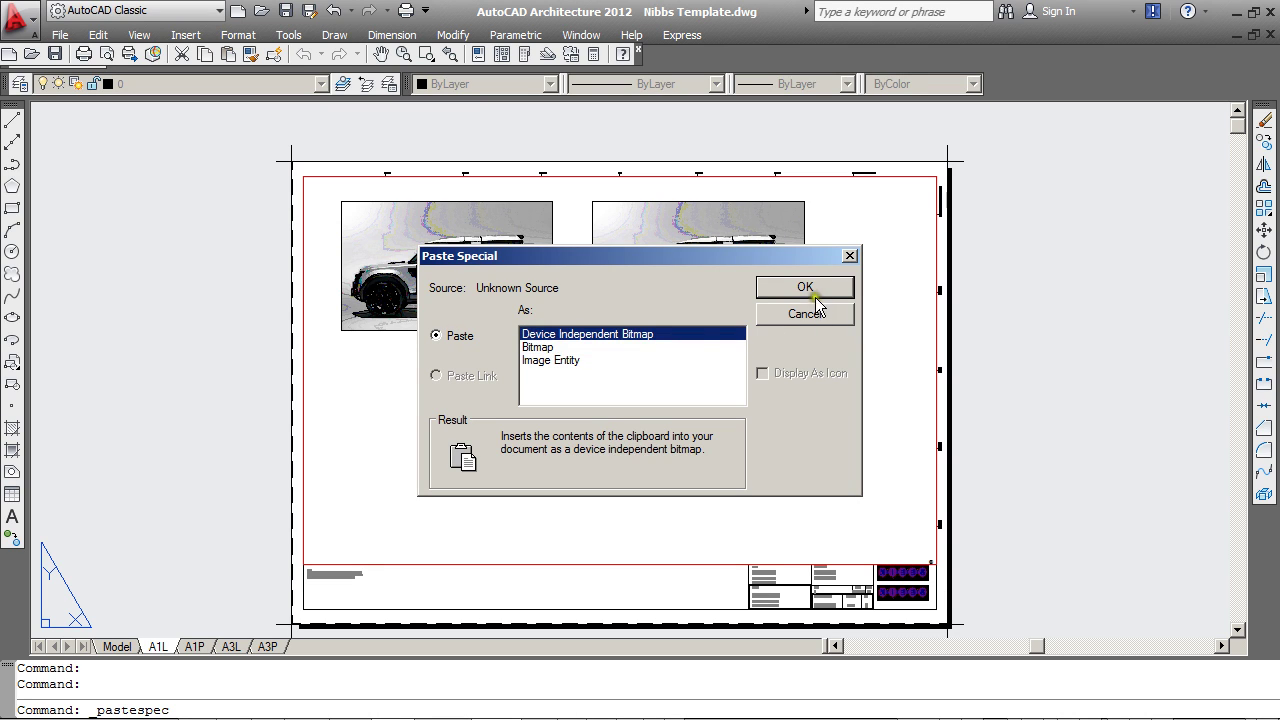